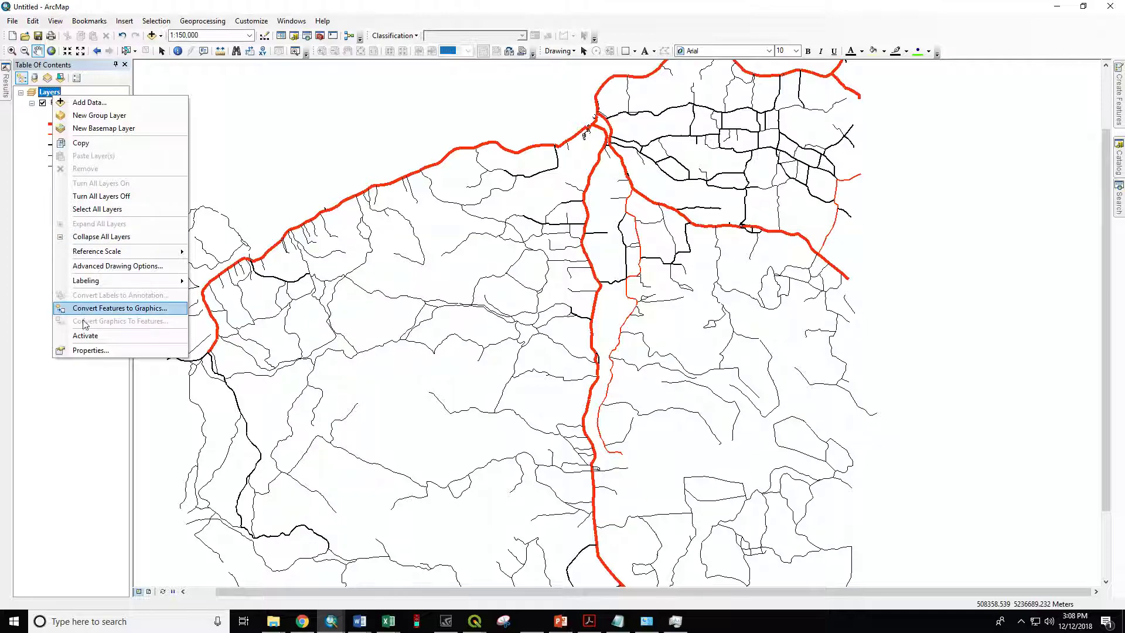
Step: Review the projection parameters of the data frame's coordinate system and accept using it despite the layer's different geographic coordinate system
{"action": "left_click", "coordinate": [91, 350]}
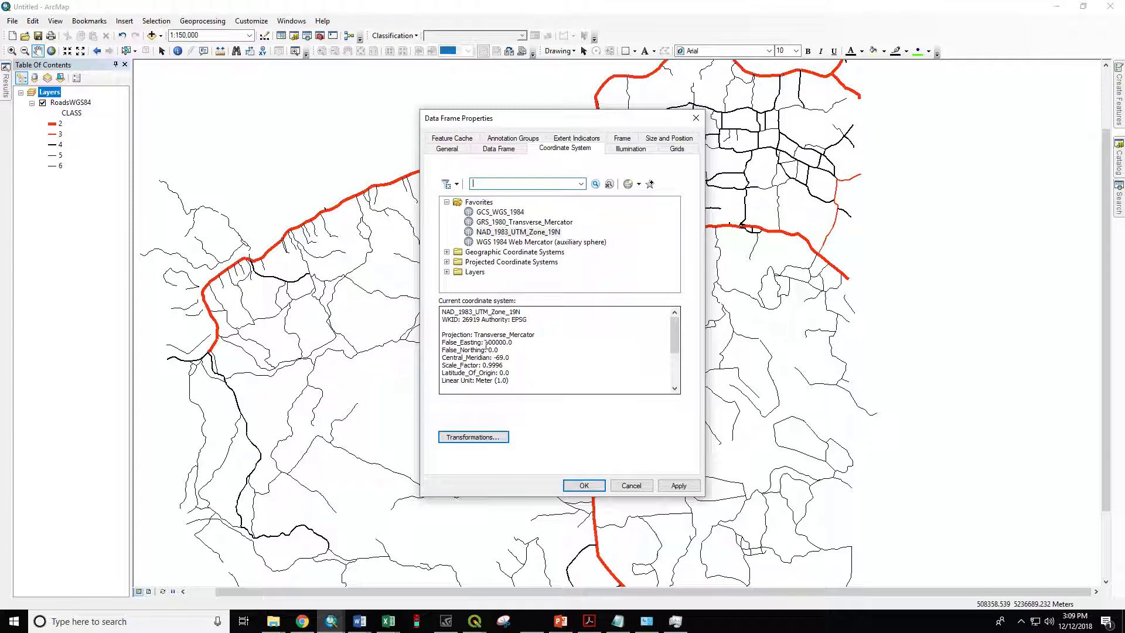
{"action": "left_click_drag", "start_coordinate": [500, 342], "coordinate": [484, 343]}
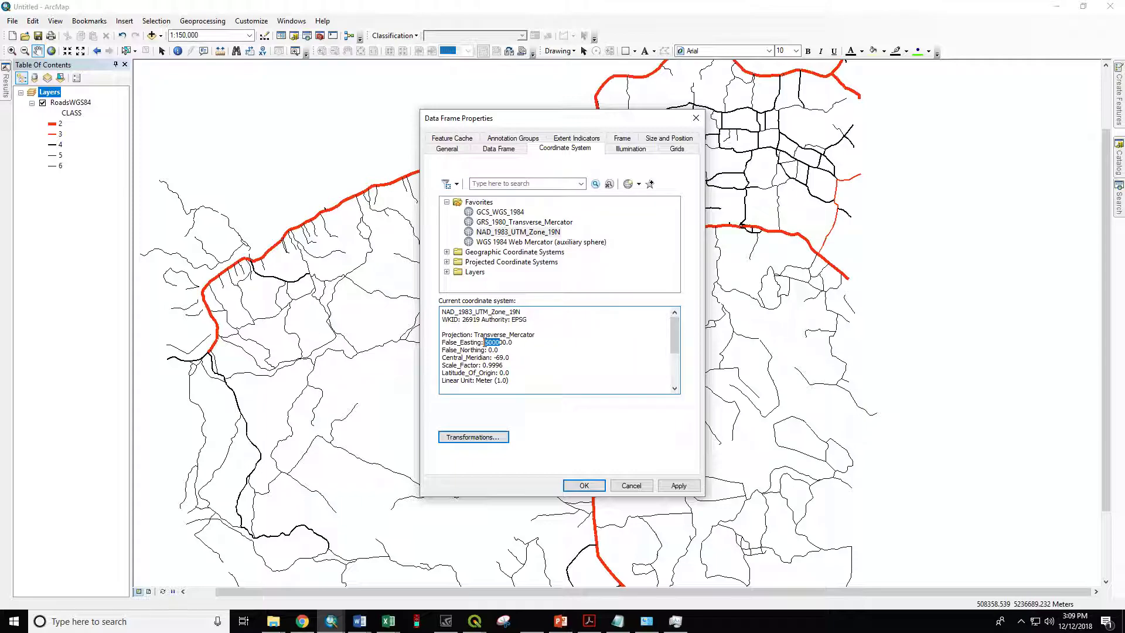
{"action": "left_click", "coordinate": [485, 350]}
{"action": "left_click", "coordinate": [583, 485]}
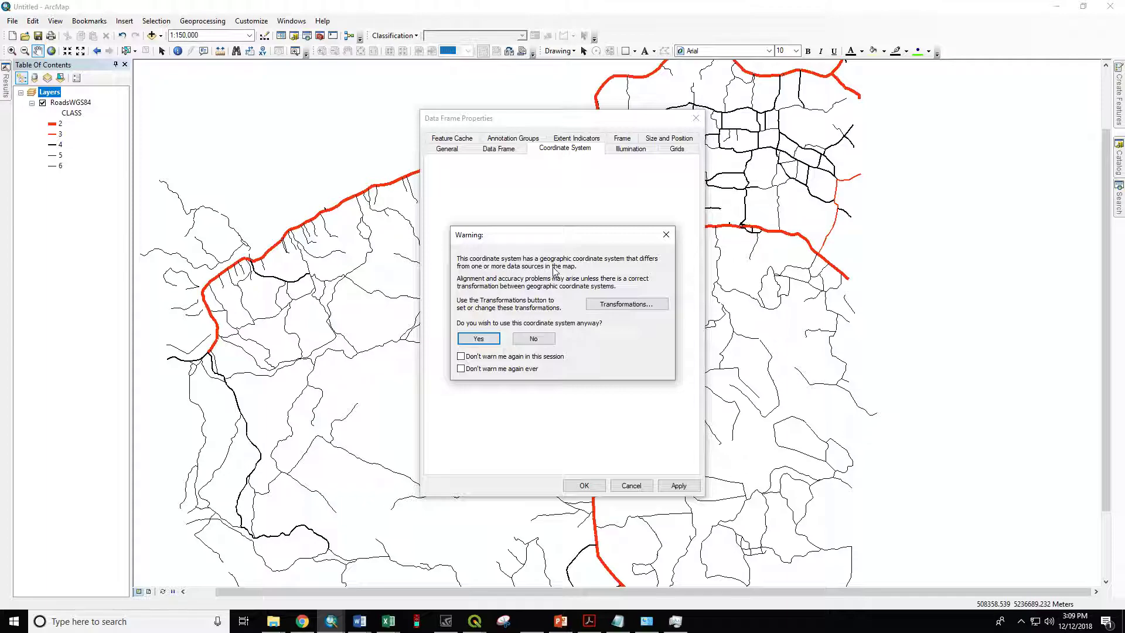
{"action": "left_click", "coordinate": [462, 370]}
{"action": "left_click", "coordinate": [479, 339]}
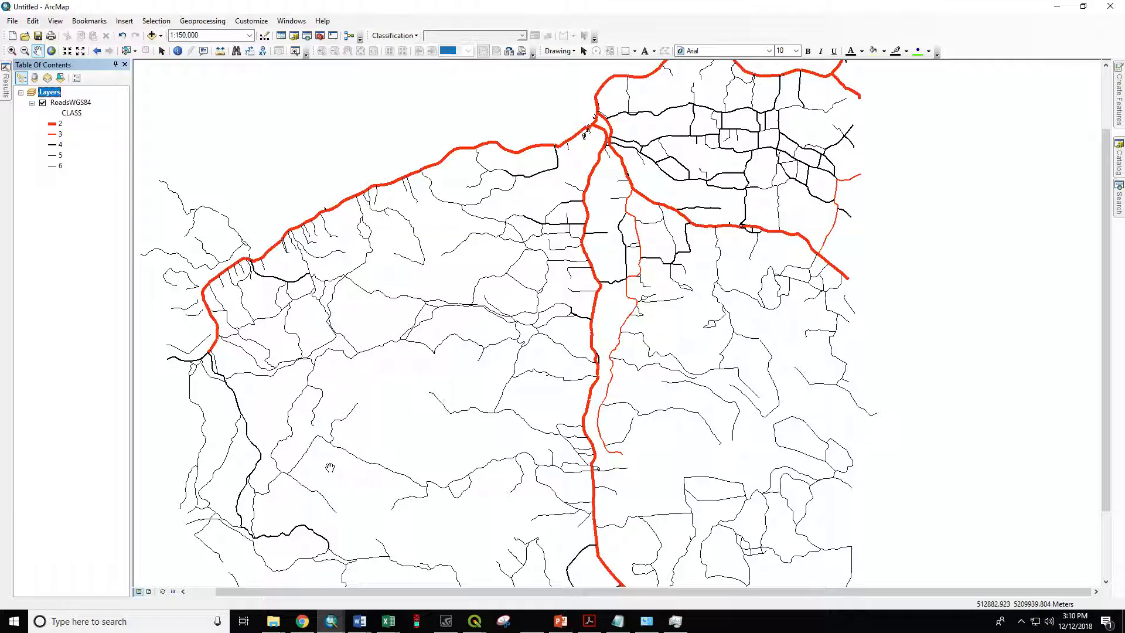
Step: Check the geographic coordinate system and datum in the RoadsWGS84 layer's source properties
{"action": "left_click", "coordinate": [75, 105]}
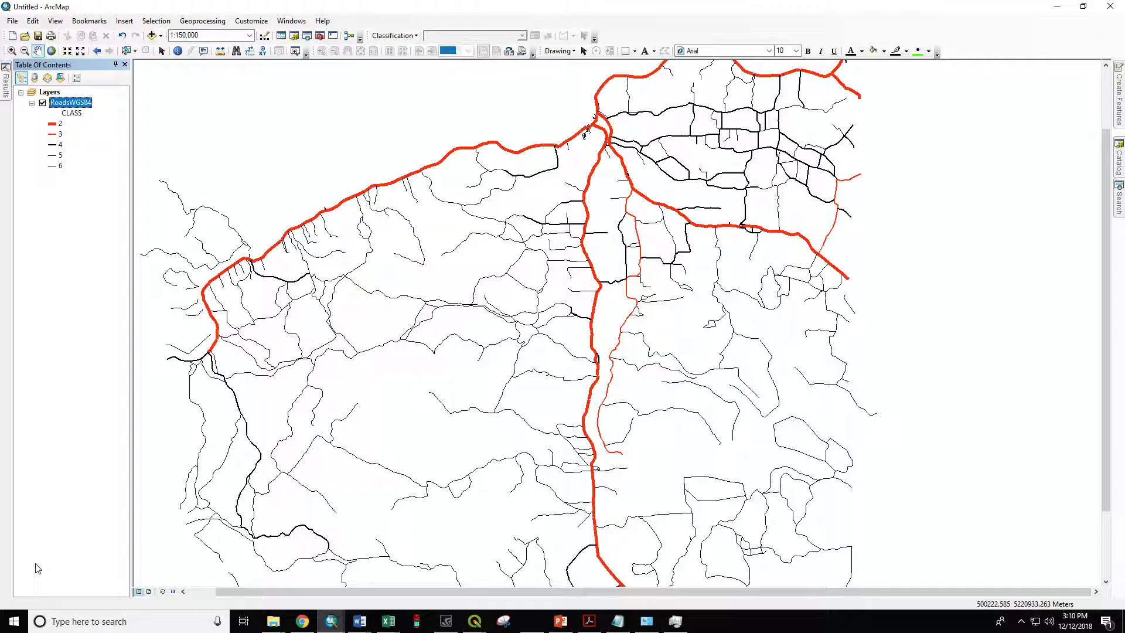
{"action": "right_click", "coordinate": [87, 105]}
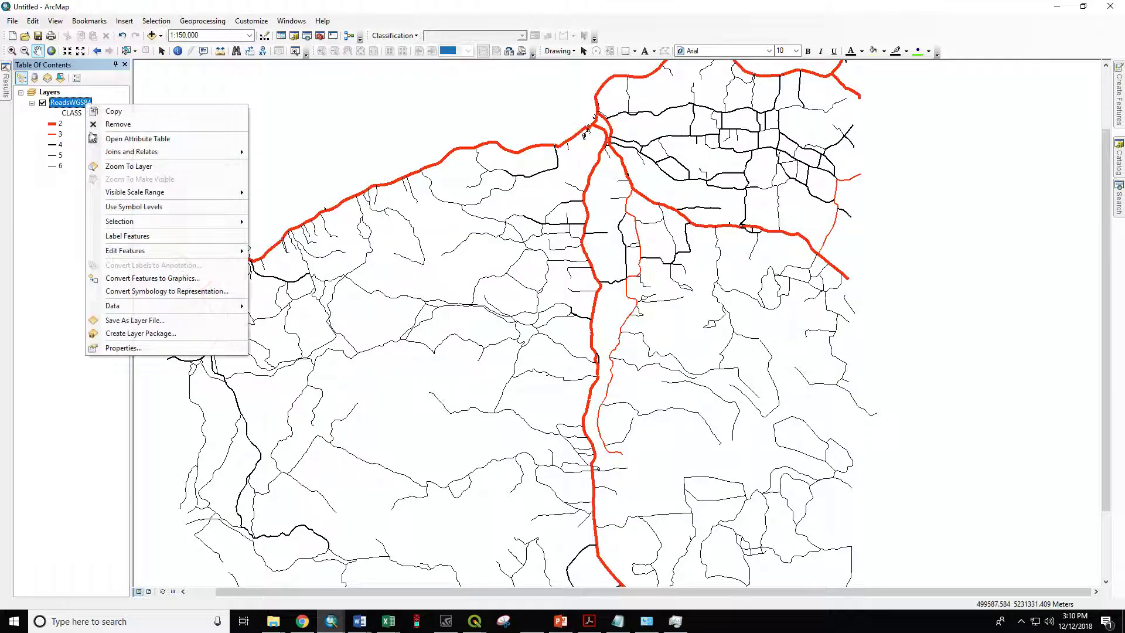
{"action": "left_click", "coordinate": [129, 345]}
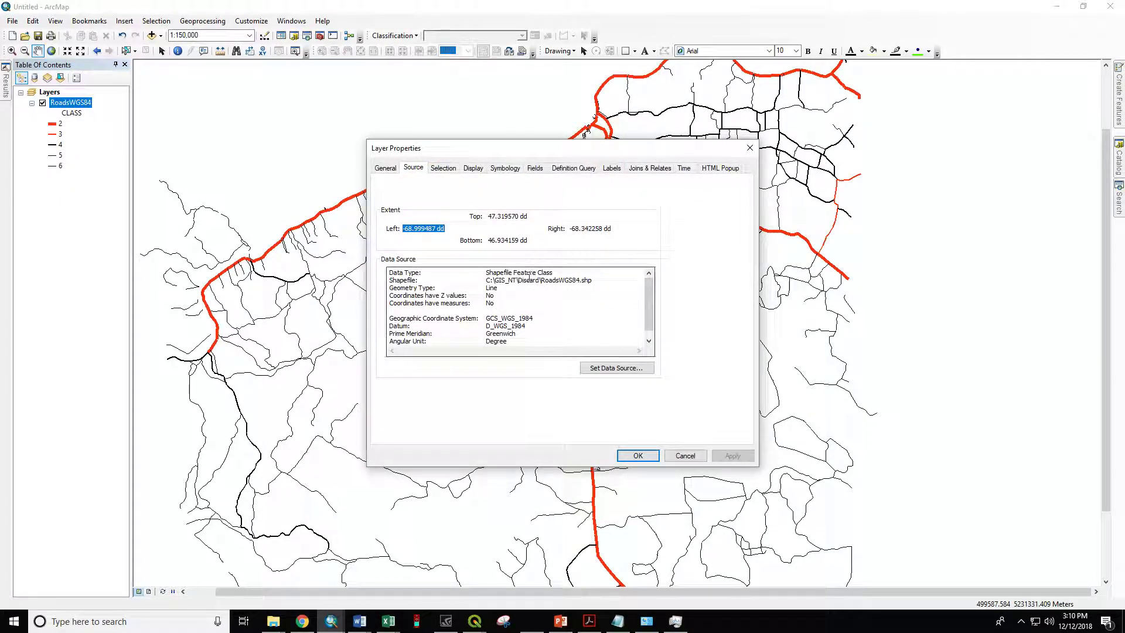
{"action": "double_click", "coordinate": [504, 326]}
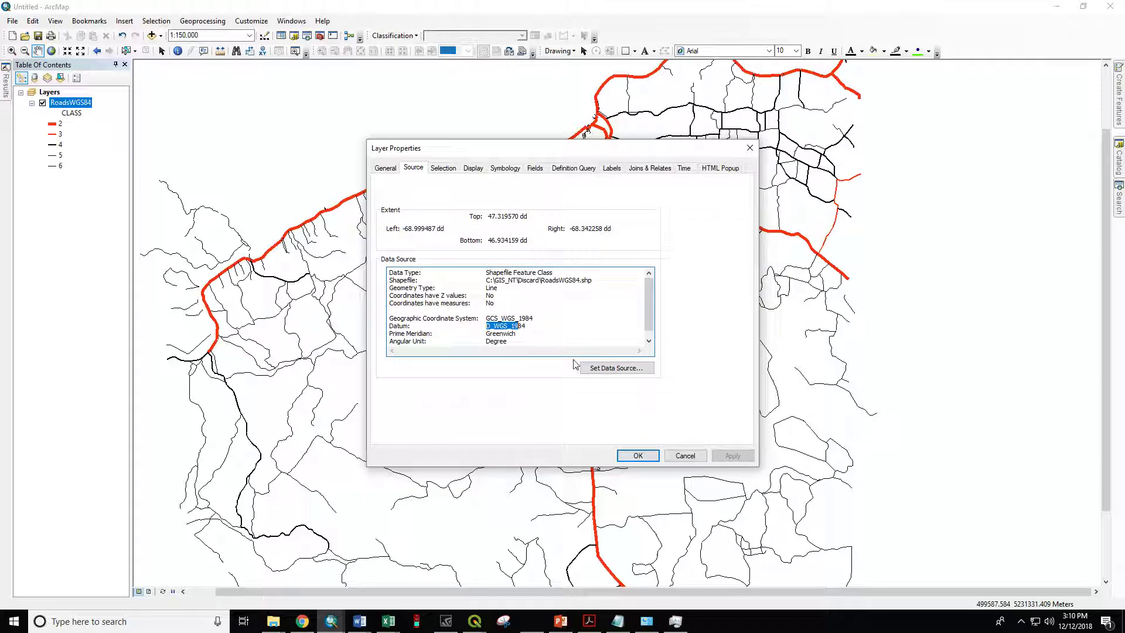
{"action": "left_click", "coordinate": [675, 455]}
Step: Examine which geometry properties can be calculated for the RoadsWGS84 LENGTH field in the data source's coordinate system, without calculating anything
{"action": "right_click", "coordinate": [73, 102]}
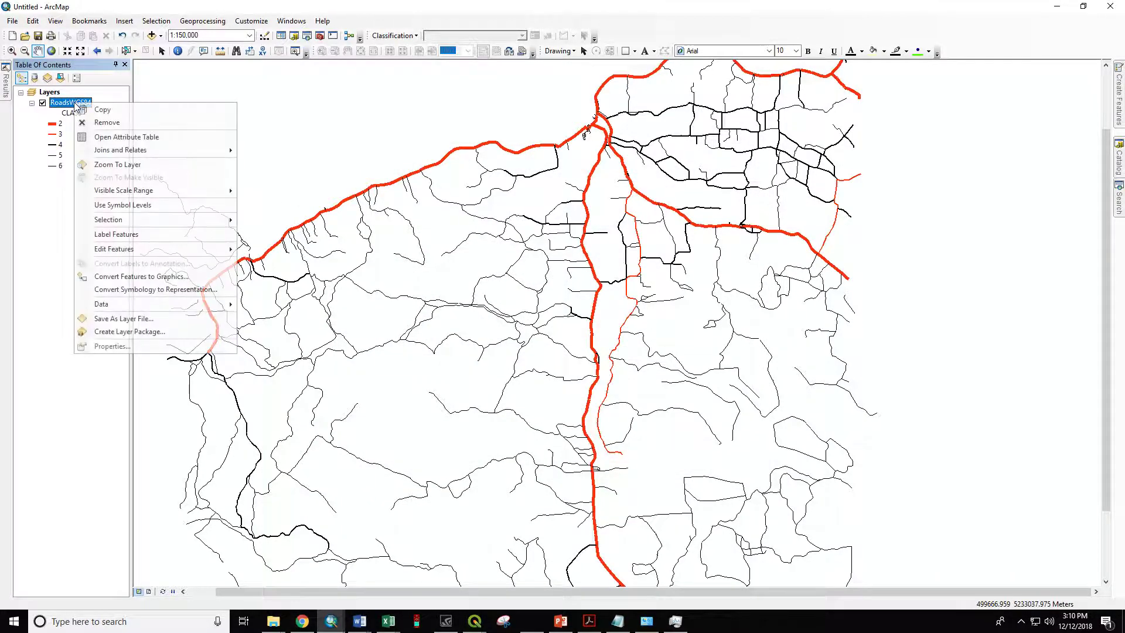
{"action": "left_click", "coordinate": [108, 131]}
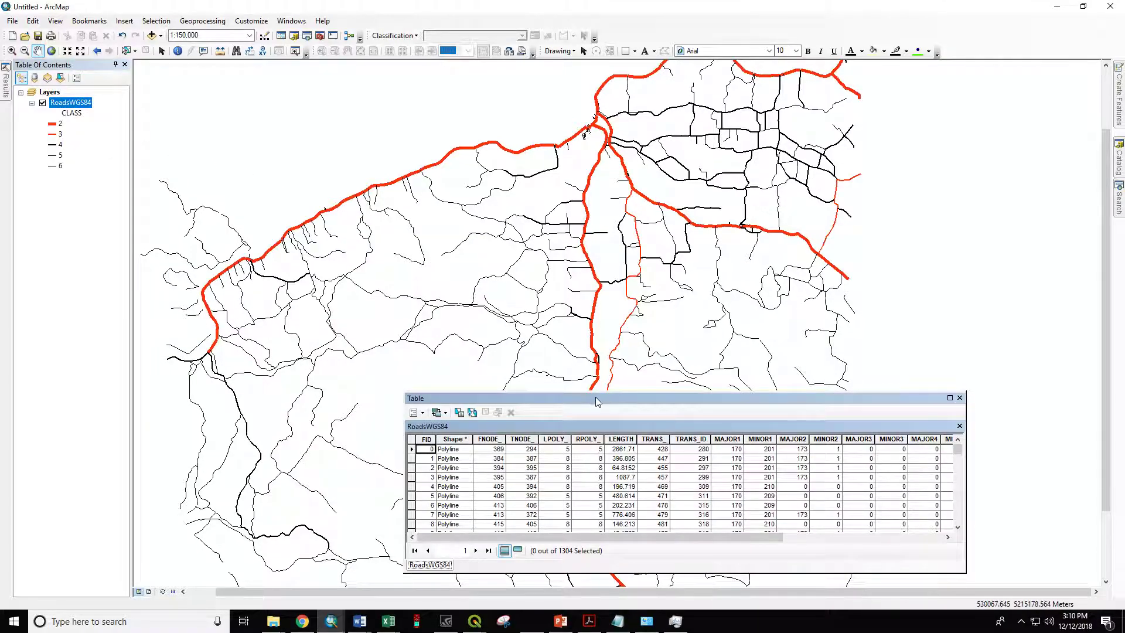
{"action": "right_click", "coordinate": [617, 441]}
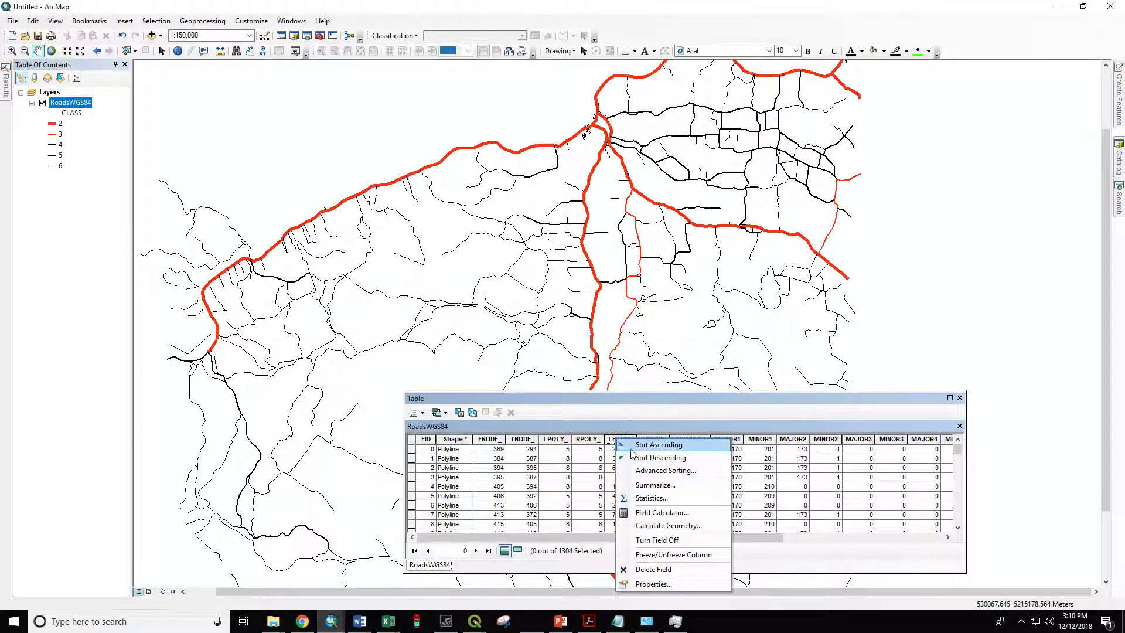
{"action": "left_click", "coordinate": [663, 525]}
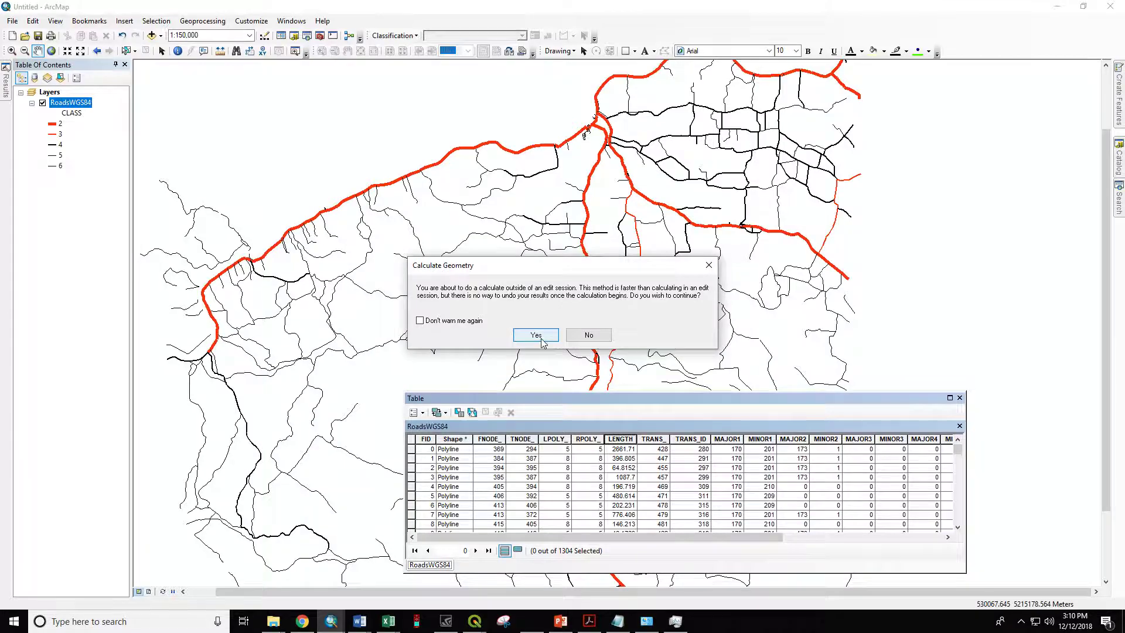
{"action": "left_click", "coordinate": [536, 334]}
{"action": "left_click", "coordinate": [469, 273]}
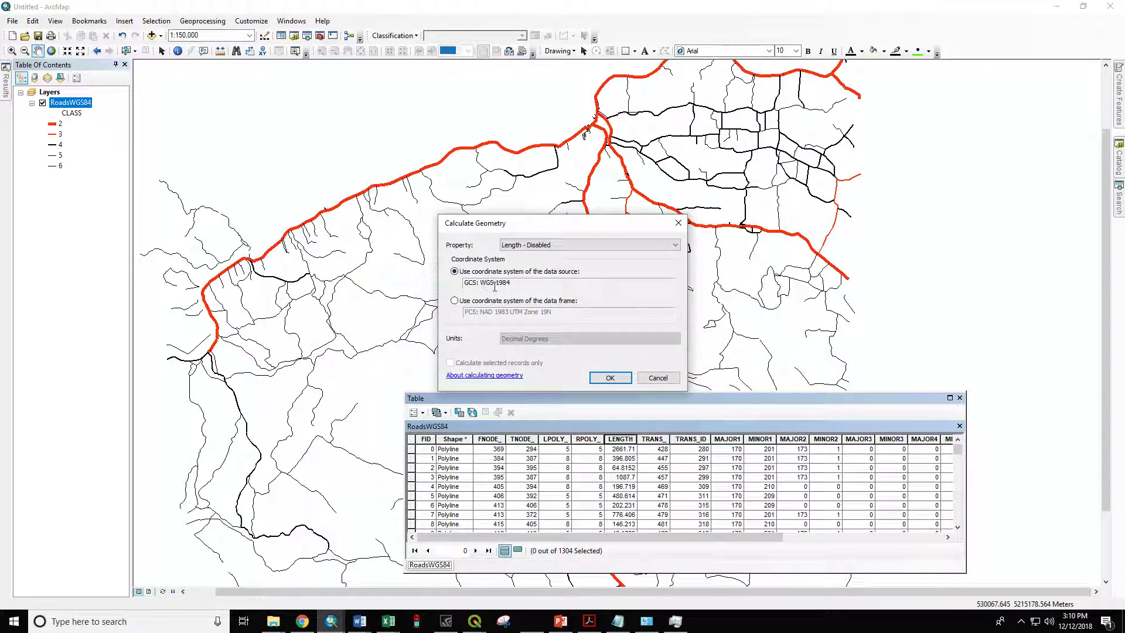
{"action": "left_click", "coordinate": [526, 246]}
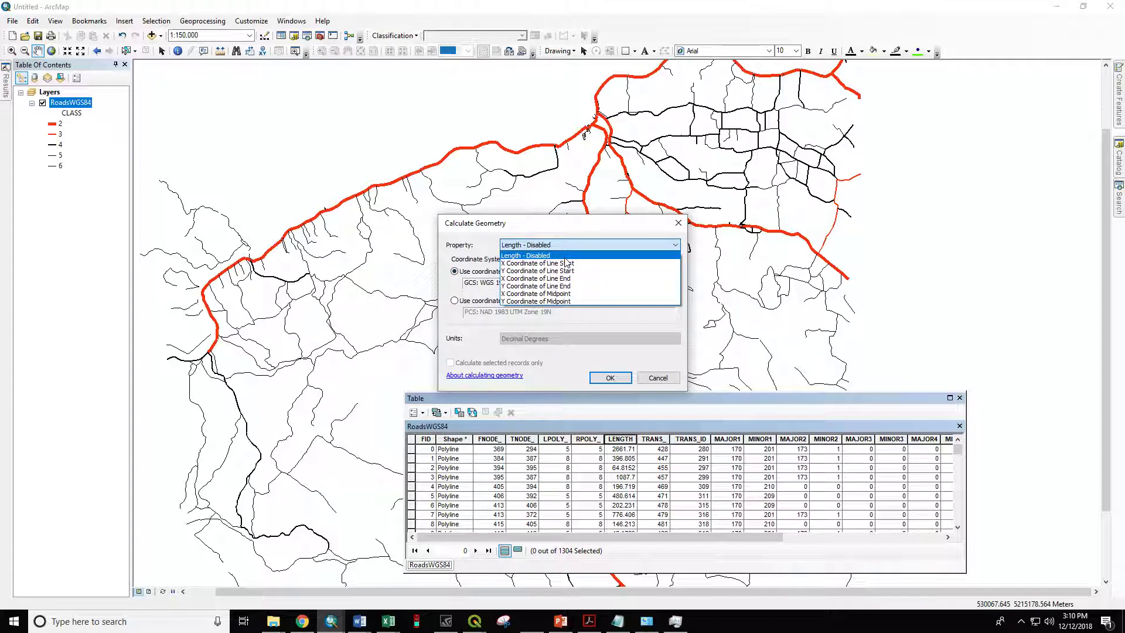
{"action": "left_click", "coordinate": [484, 262]}
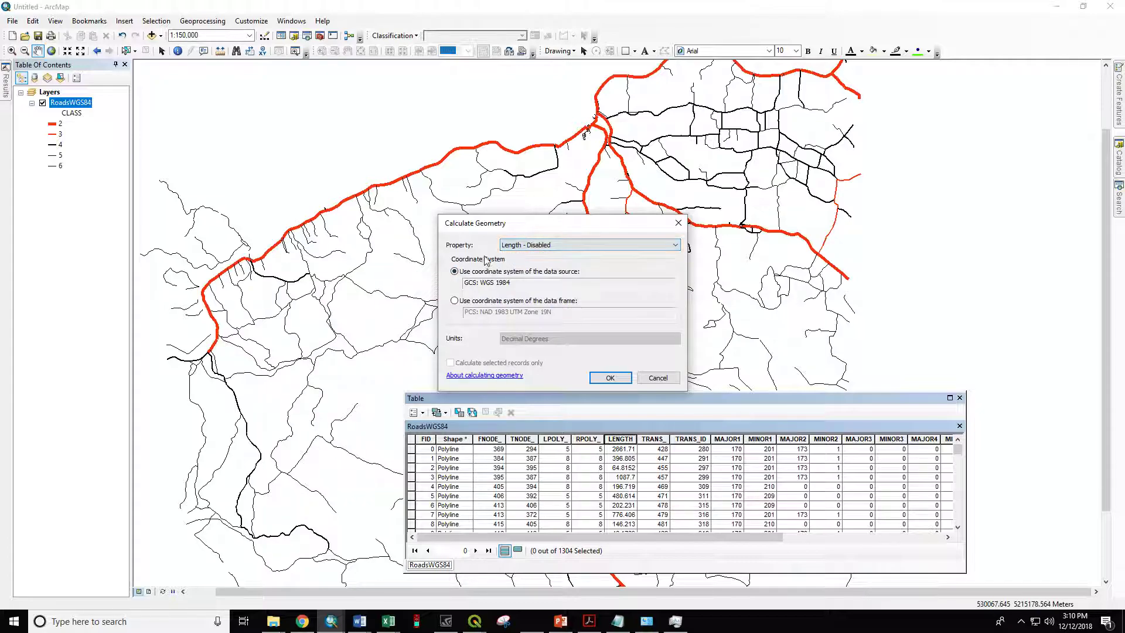
{"action": "left_click", "coordinate": [531, 245]}
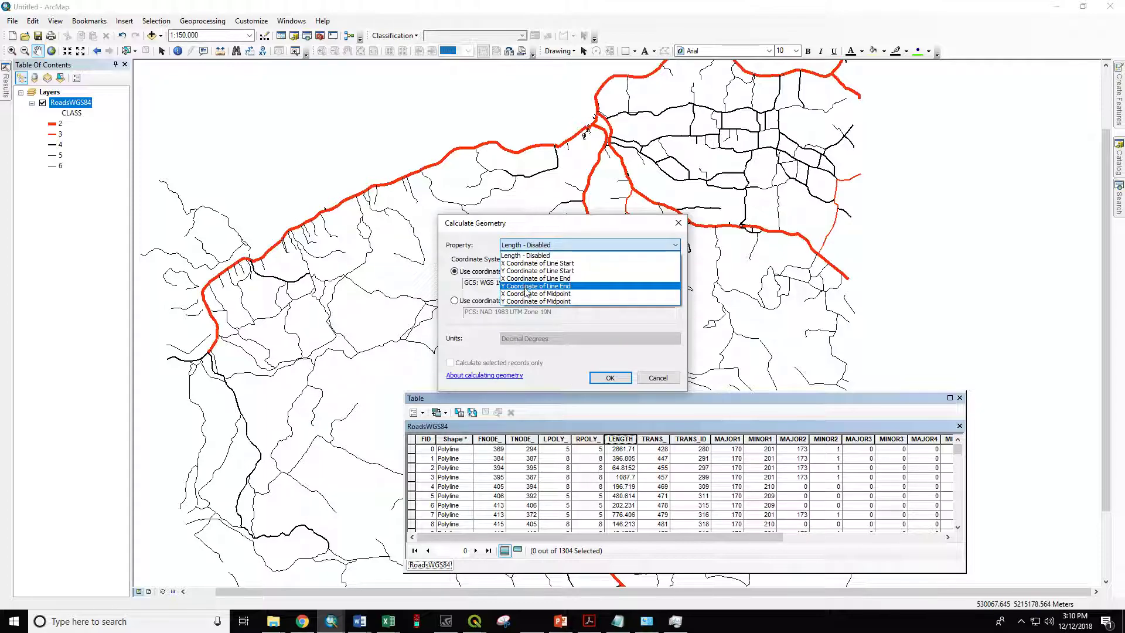
{"action": "left_click", "coordinate": [586, 316]}
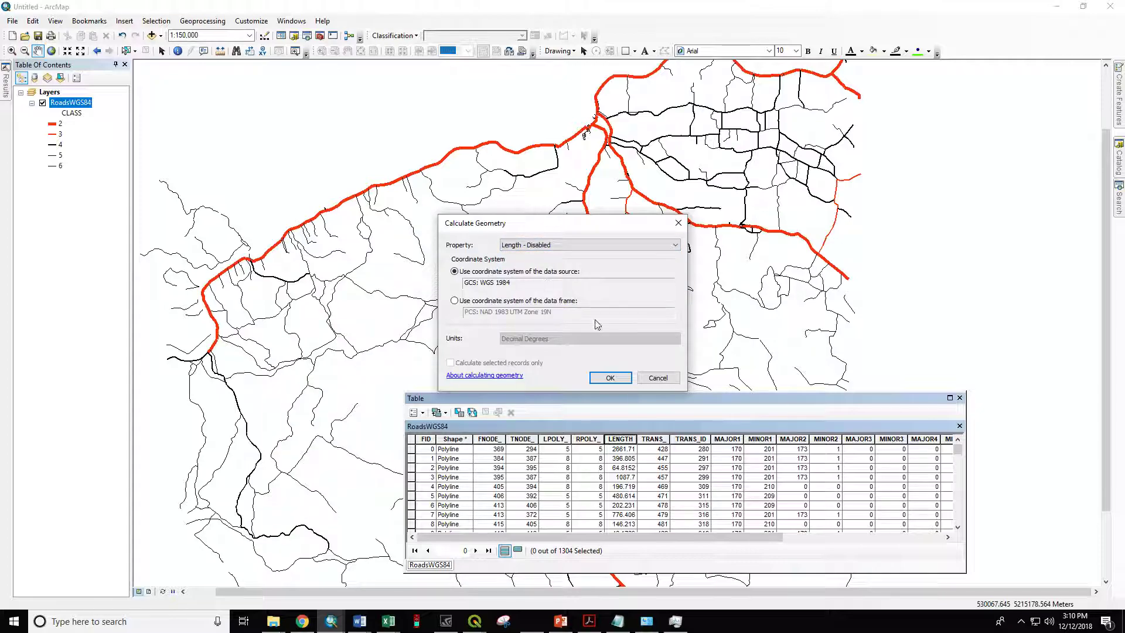
{"action": "left_click", "coordinate": [652, 377]}
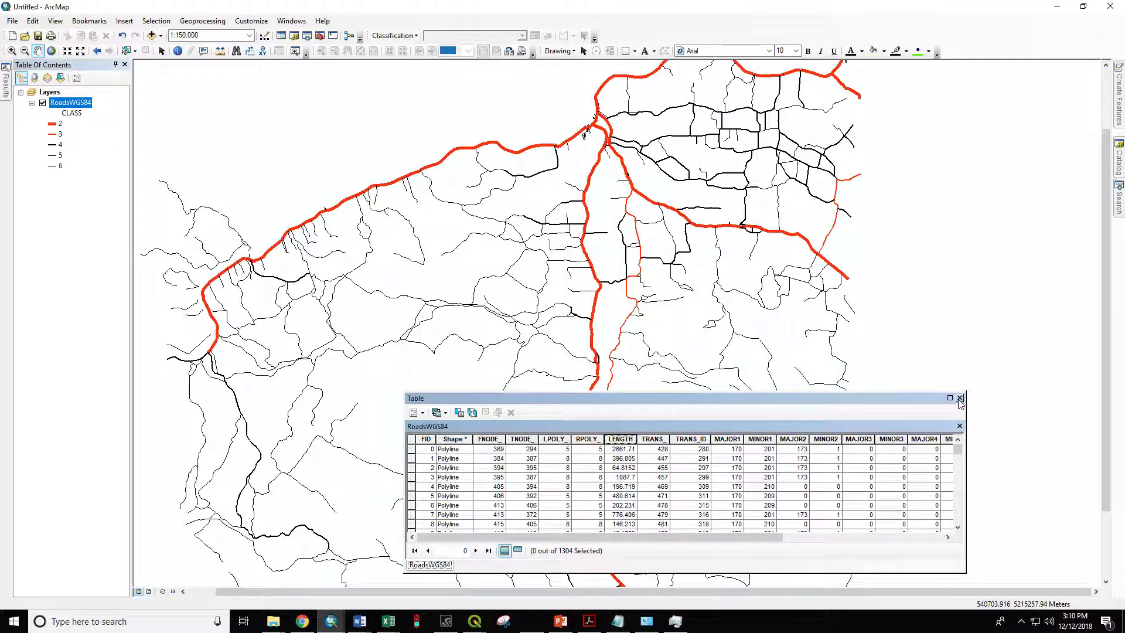
{"action": "left_click", "coordinate": [960, 398]}
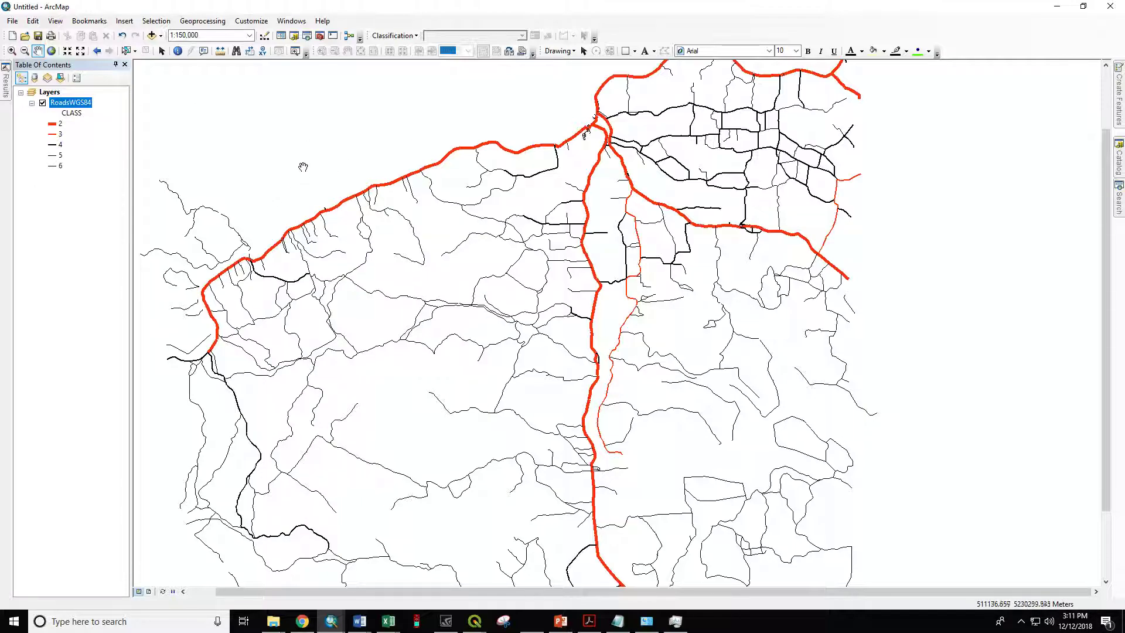
Step: Export all RoadsWGS84 features in the data frame's coordinate system to Export_Output_6.shp and add the result to the map
{"action": "left_click", "coordinate": [51, 93]}
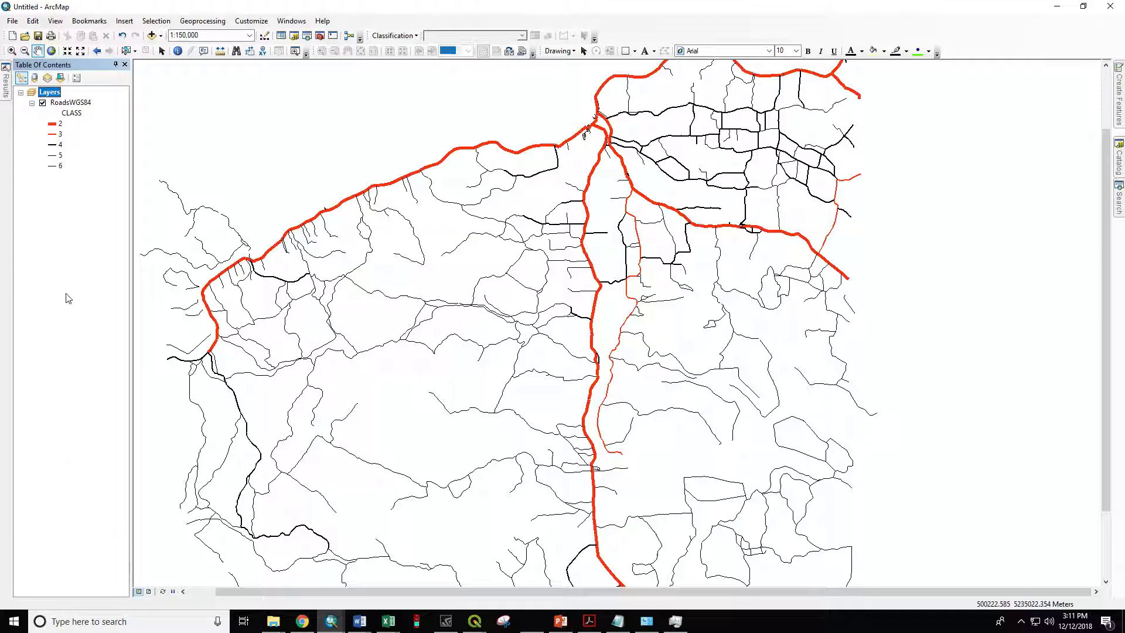
{"action": "right_click", "coordinate": [83, 102]}
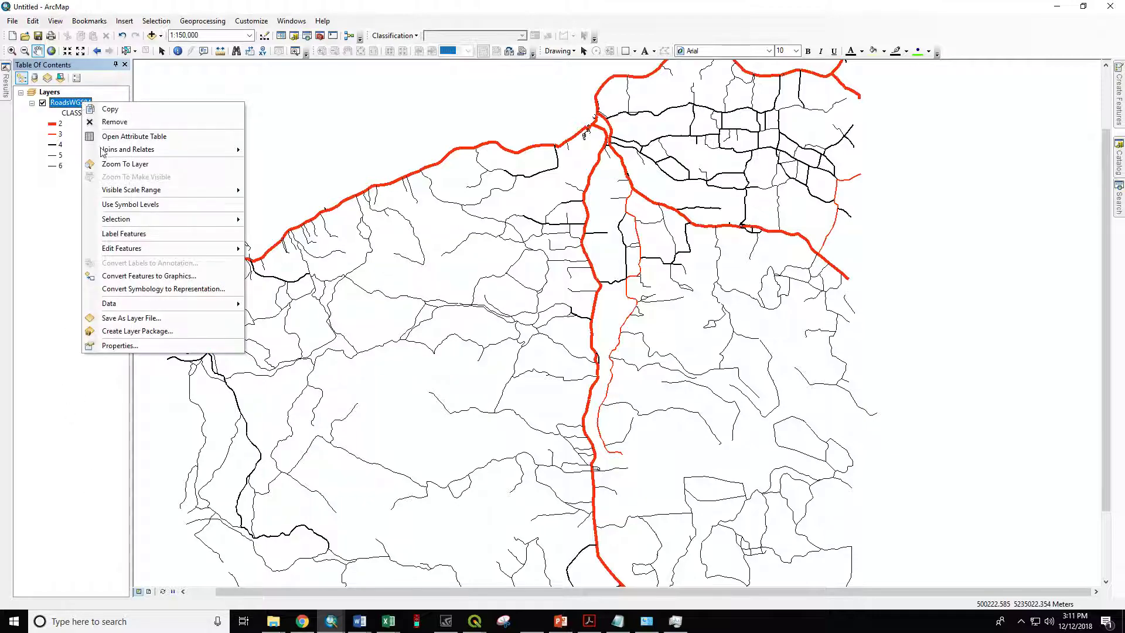
{"action": "mouse_move", "coordinate": [153, 308]}
{"action": "left_click", "coordinate": [282, 317]}
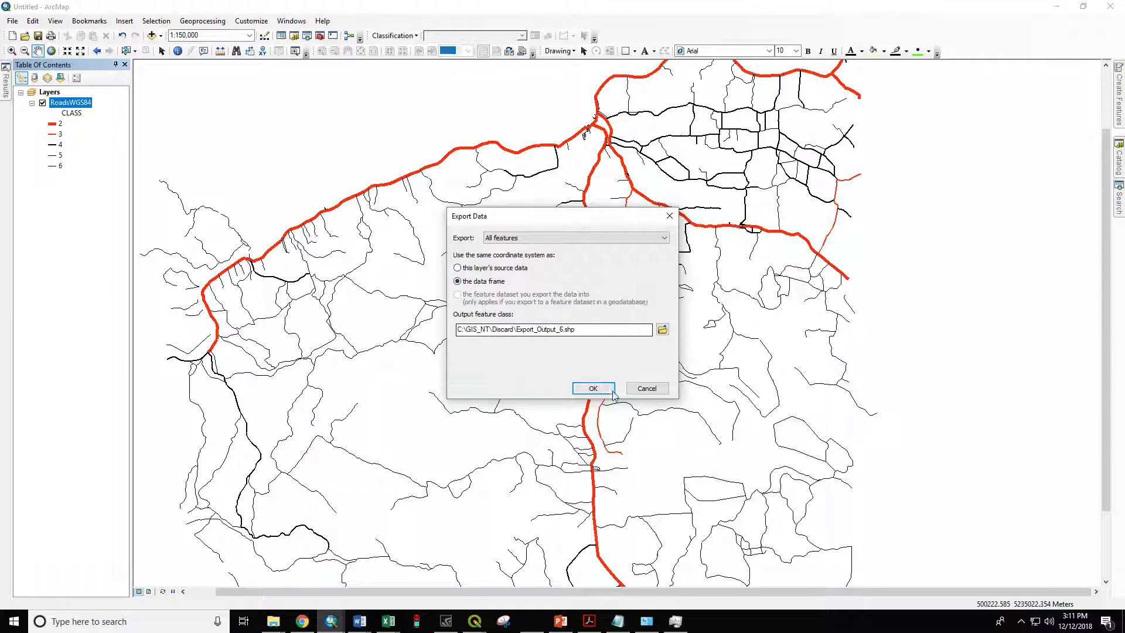
{"action": "left_click", "coordinate": [594, 388]}
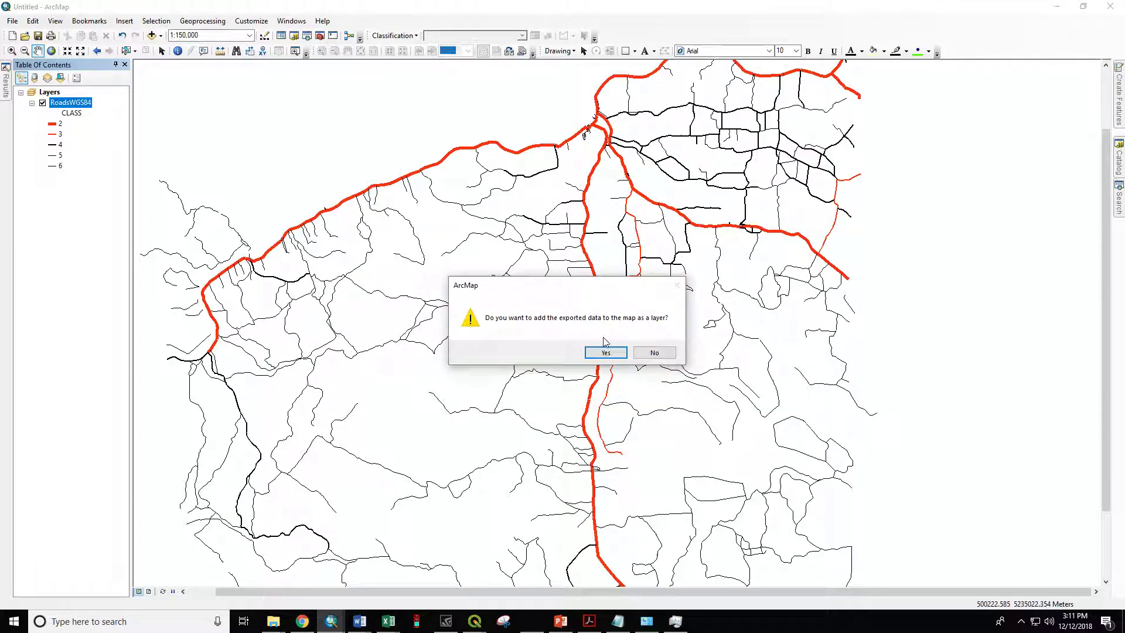
{"action": "left_click", "coordinate": [606, 352]}
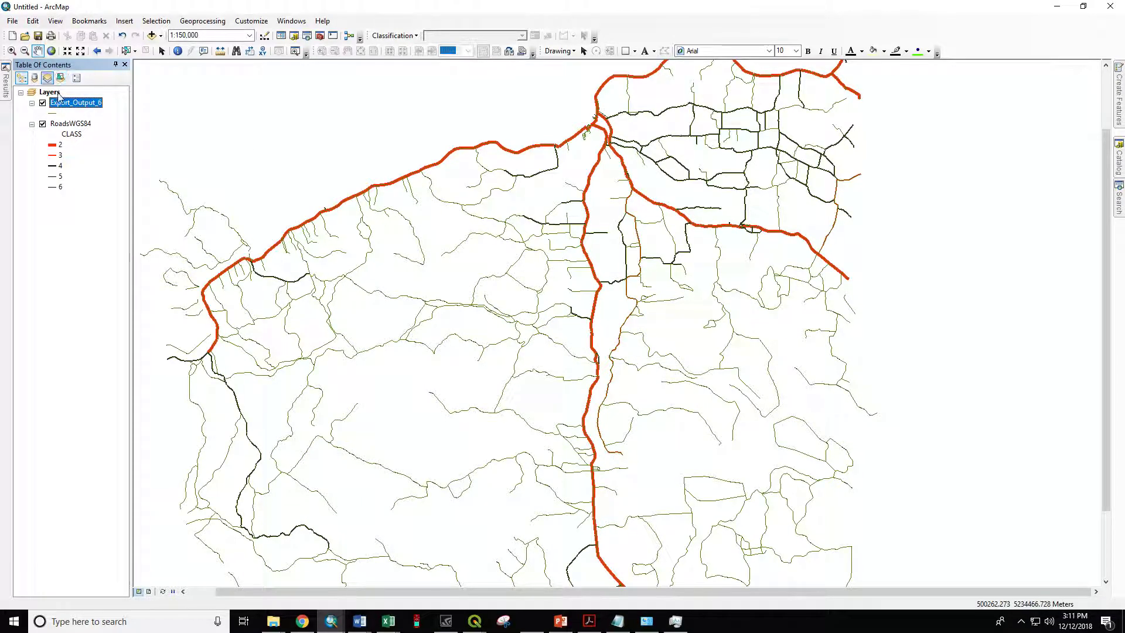
Step: Check the exported layer's projected coordinate system in its source properties and remove that layer from the map
{"action": "right_click", "coordinate": [66, 103]}
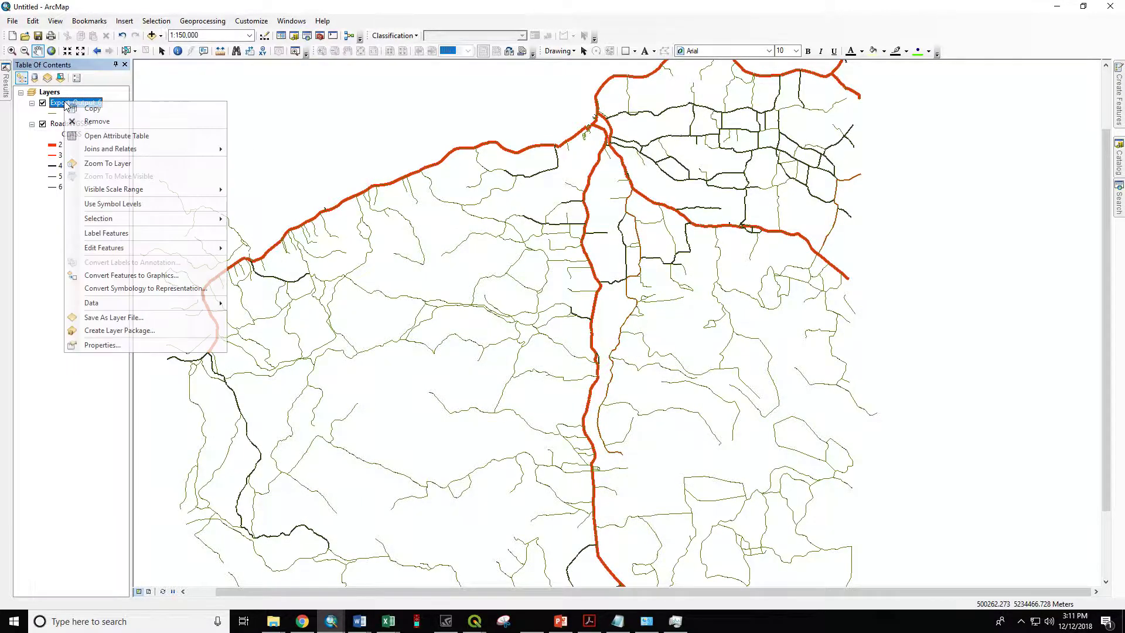
{"action": "left_click", "coordinate": [118, 344]}
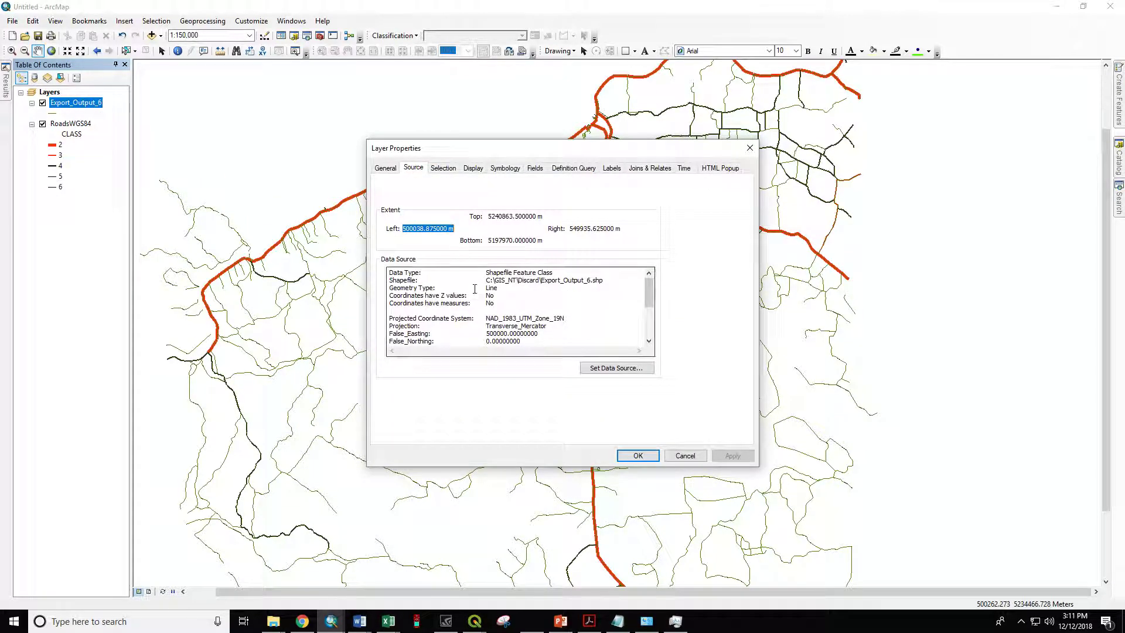
{"action": "left_click_drag", "start_coordinate": [485, 317], "coordinate": [566, 319]}
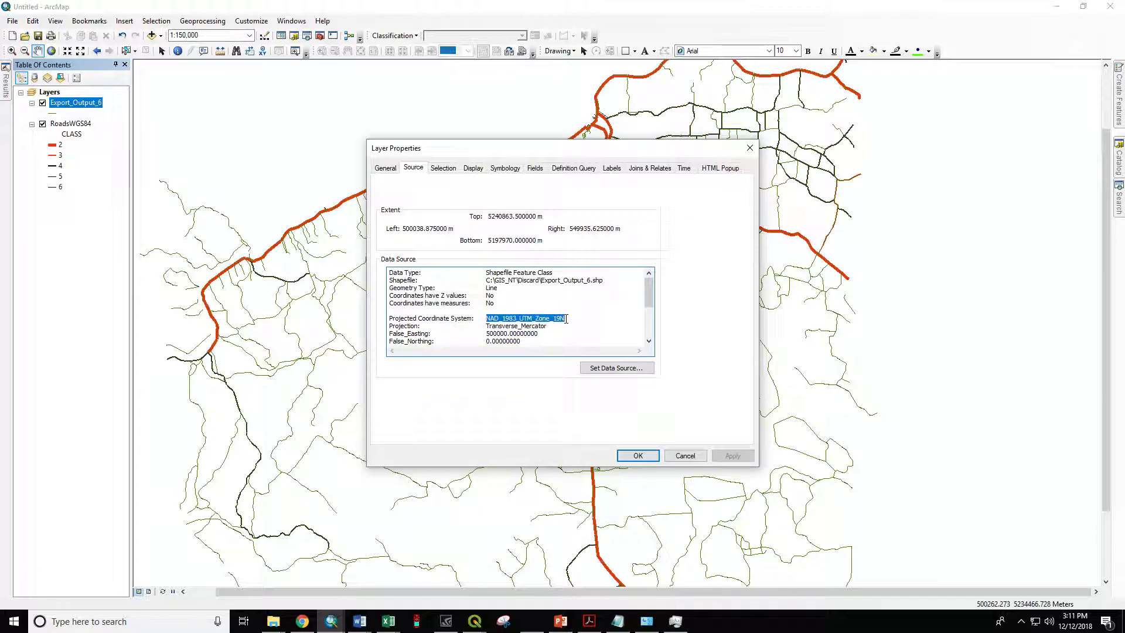
{"action": "left_click", "coordinate": [648, 456]}
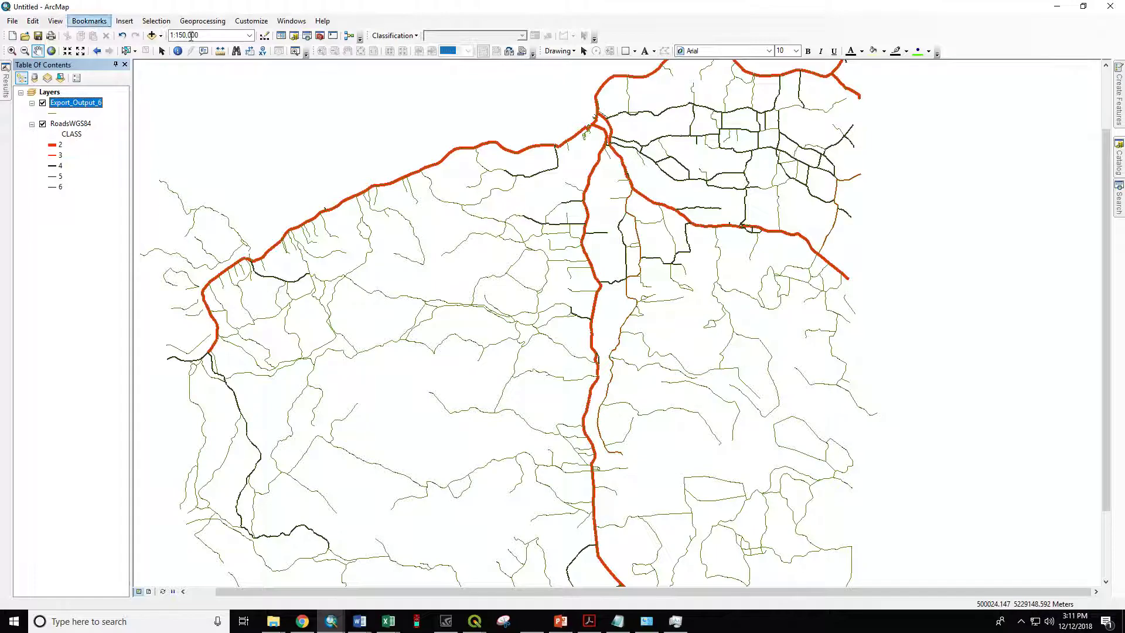
{"action": "right_click", "coordinate": [55, 104]}
{"action": "left_click", "coordinate": [77, 120]}
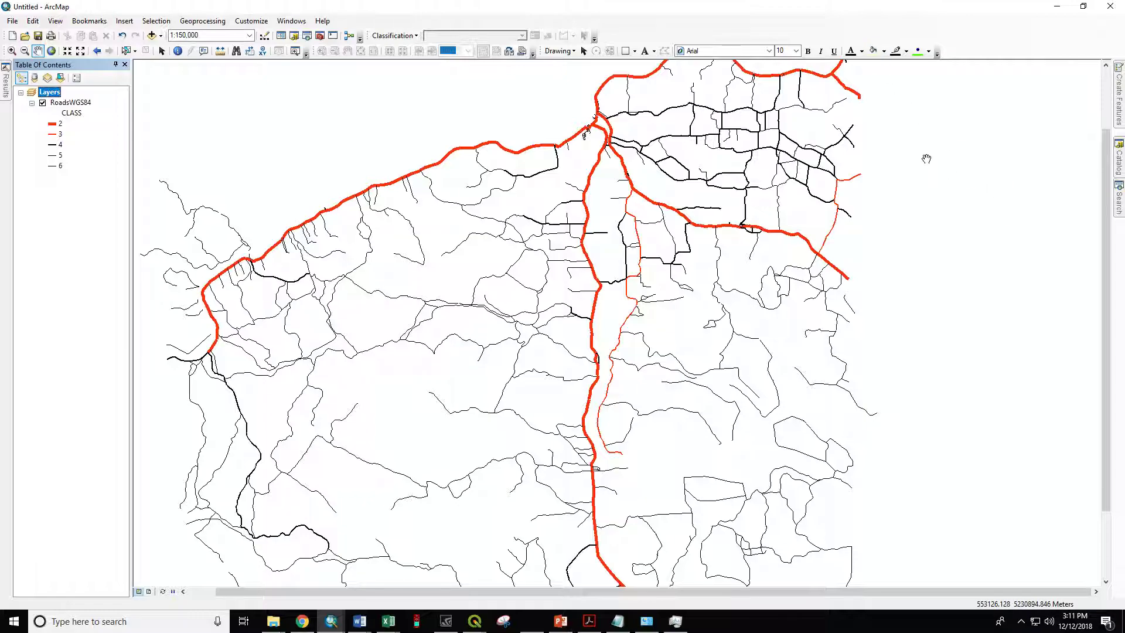
Step: Find the Project (Data Management) tool and set RoadsWGS84 as its input dataset
{"action": "left_click", "coordinate": [1120, 200]}
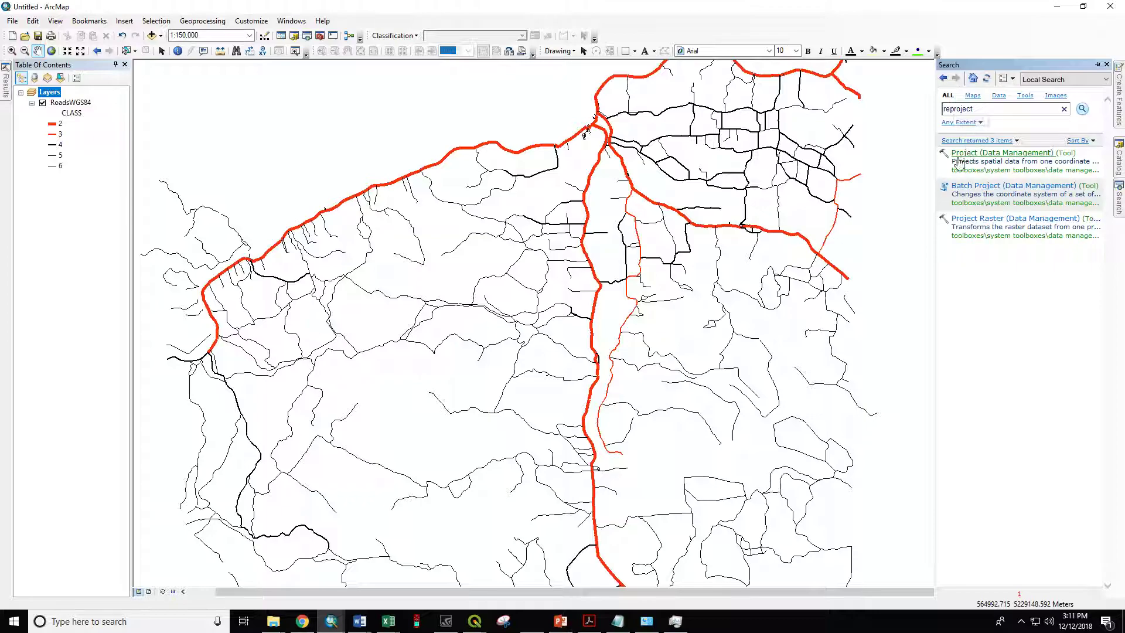
{"action": "left_click", "coordinate": [1011, 155]}
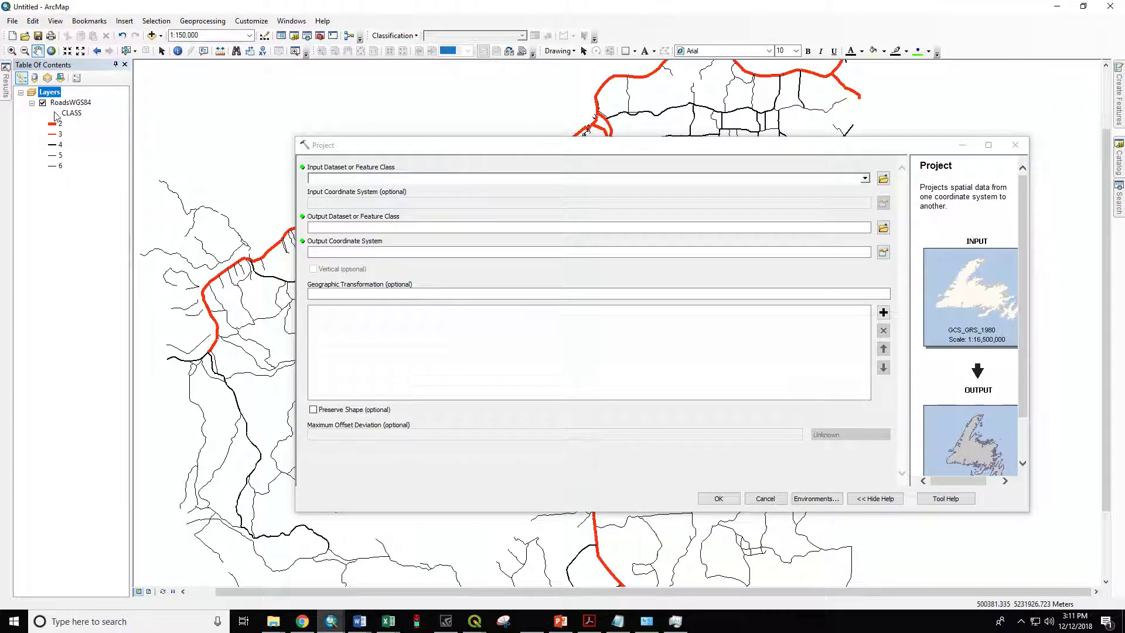
{"action": "left_click", "coordinate": [865, 179]}
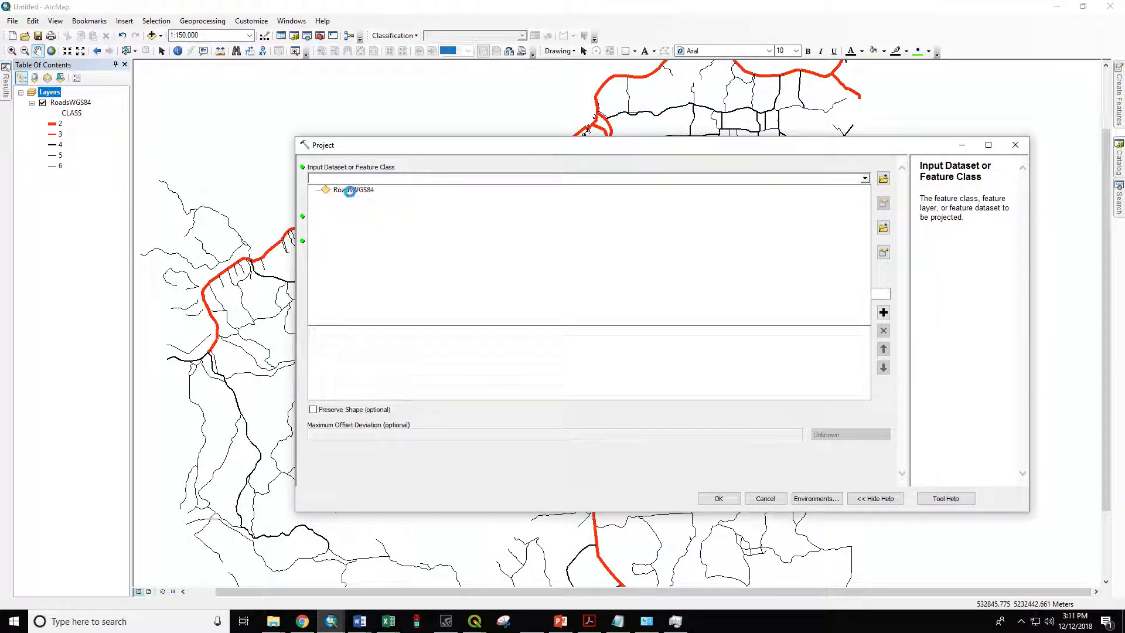
{"action": "left_click", "coordinate": [352, 189]}
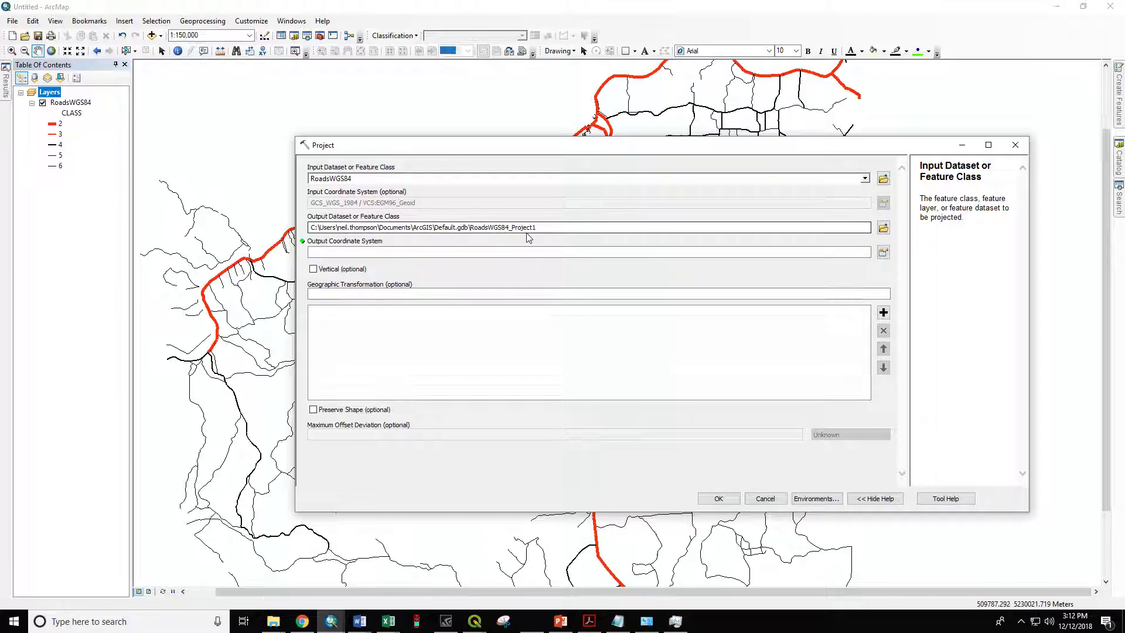
Step: Choose NAD_1983_UTM_Zone_19N from the favorite coordinate systems as the output coordinate system
{"action": "left_click", "coordinate": [394, 251]}
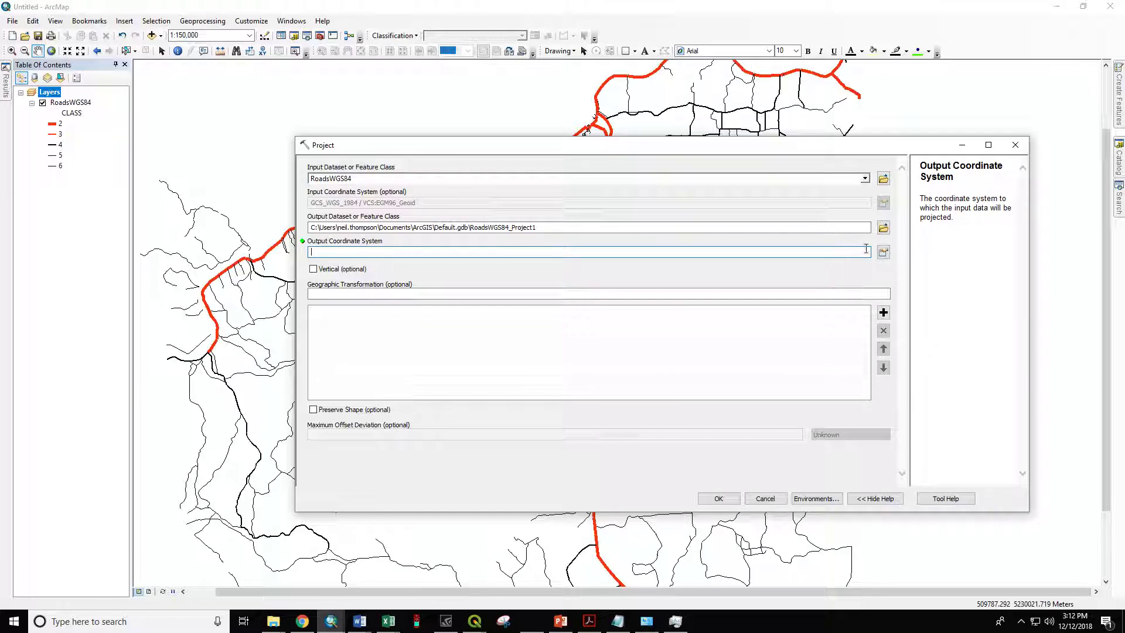
{"action": "left_click", "coordinate": [882, 252]}
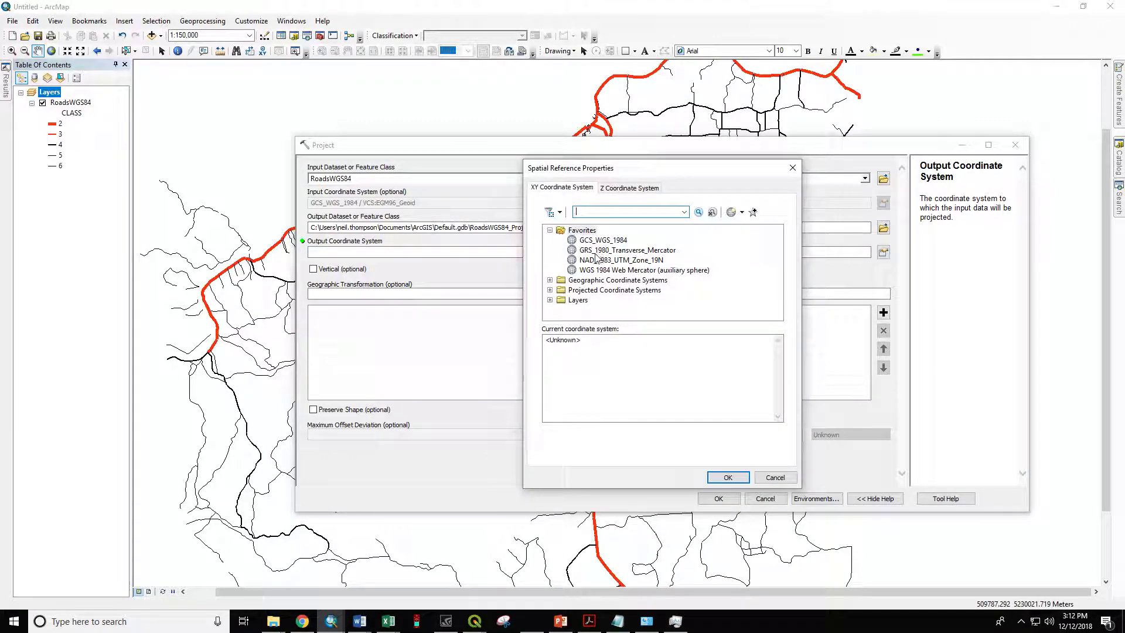
{"action": "left_click", "coordinate": [593, 261]}
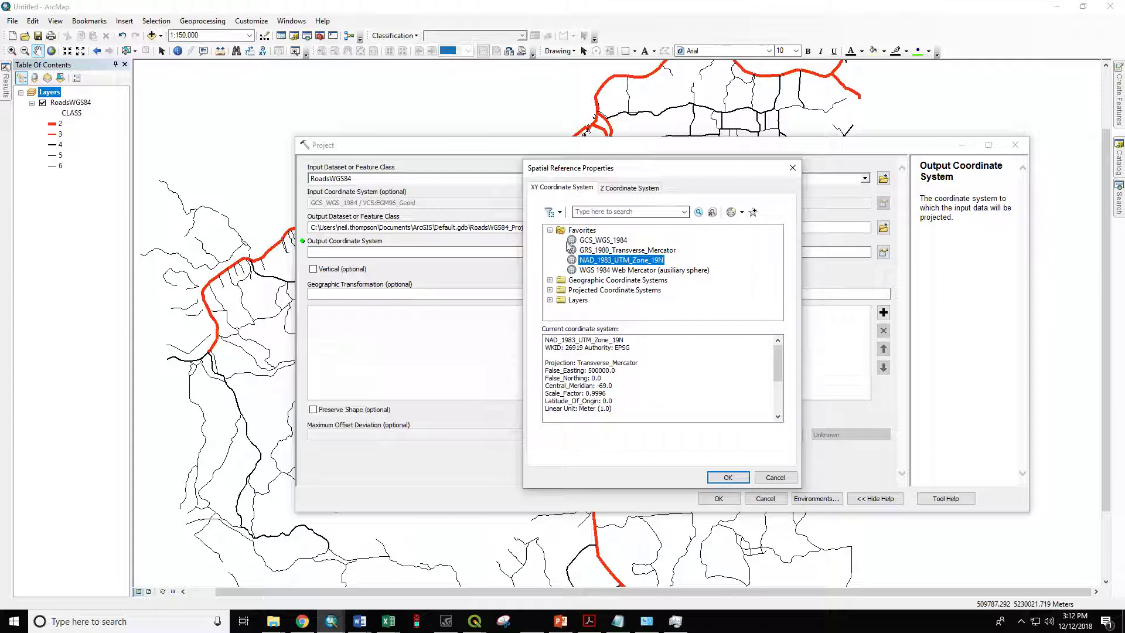
Step: Examine the available NAD 1983 zones under the UTM projected coordinate systems without changing the chosen system
{"action": "left_click", "coordinate": [549, 290]}
{"action": "scroll", "coordinate": [555, 290], "scroll_direction": "down", "scroll_amount": 1}
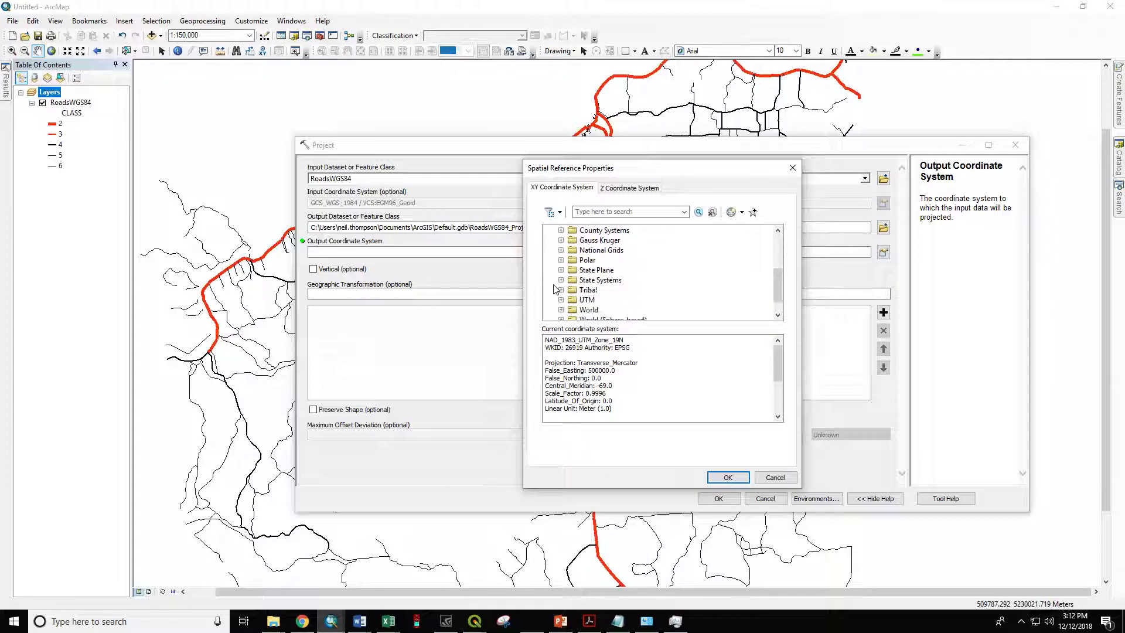
{"action": "left_click", "coordinate": [562, 300]}
{"action": "scroll", "coordinate": [567, 300], "scroll_direction": "down", "scroll_amount": 1}
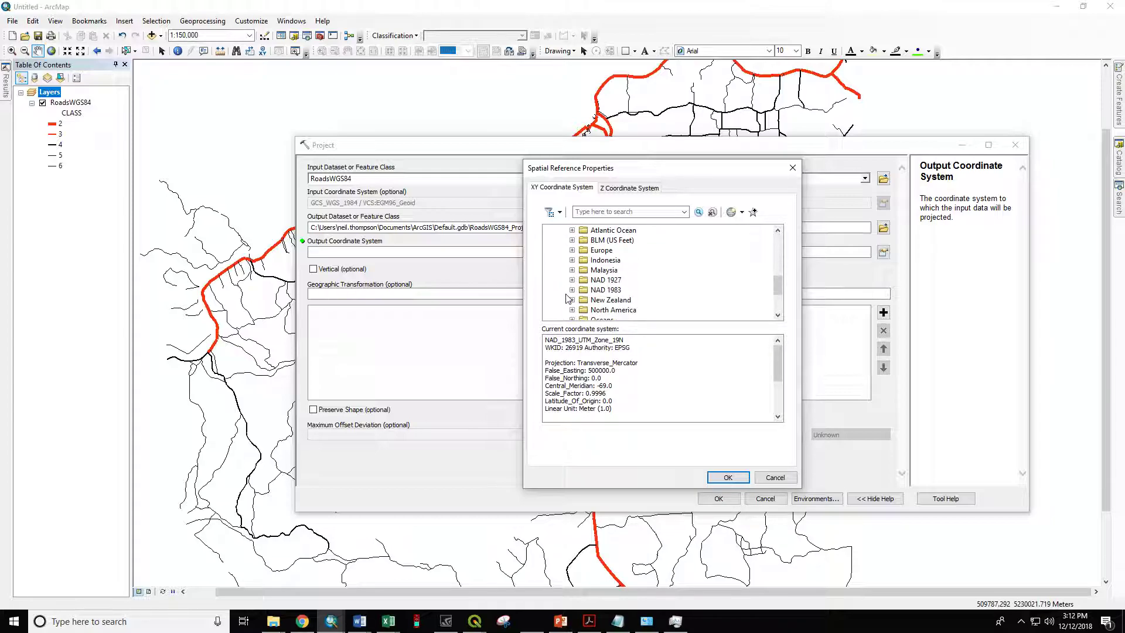
{"action": "left_click", "coordinate": [572, 290]}
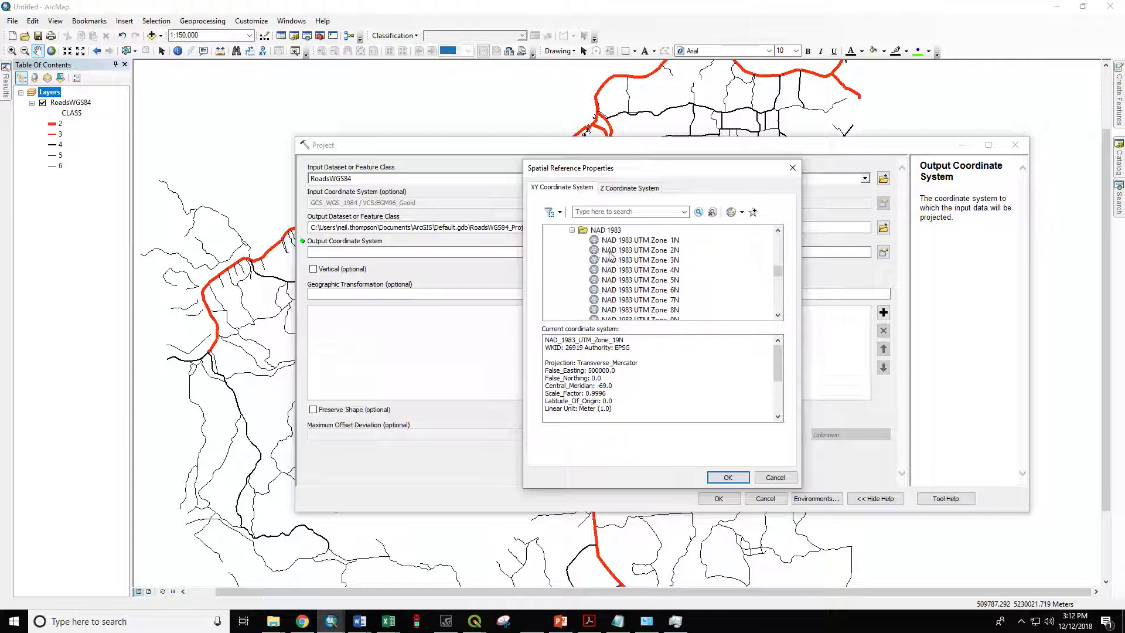
{"action": "scroll", "coordinate": [611, 255], "scroll_direction": "down", "scroll_amount": 1}
{"action": "scroll", "coordinate": [611, 255], "scroll_direction": "down", "scroll_amount": 4}
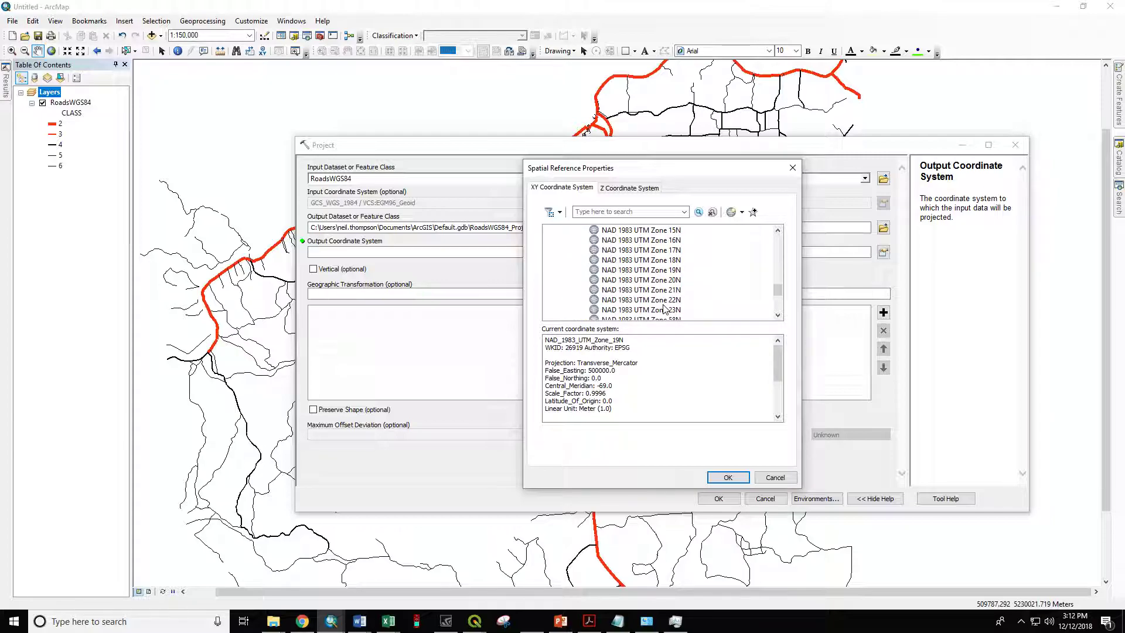
{"action": "scroll", "coordinate": [626, 254], "scroll_direction": "down", "scroll_amount": 3}
{"action": "scroll", "coordinate": [627, 258], "scroll_direction": "up", "scroll_amount": 1}
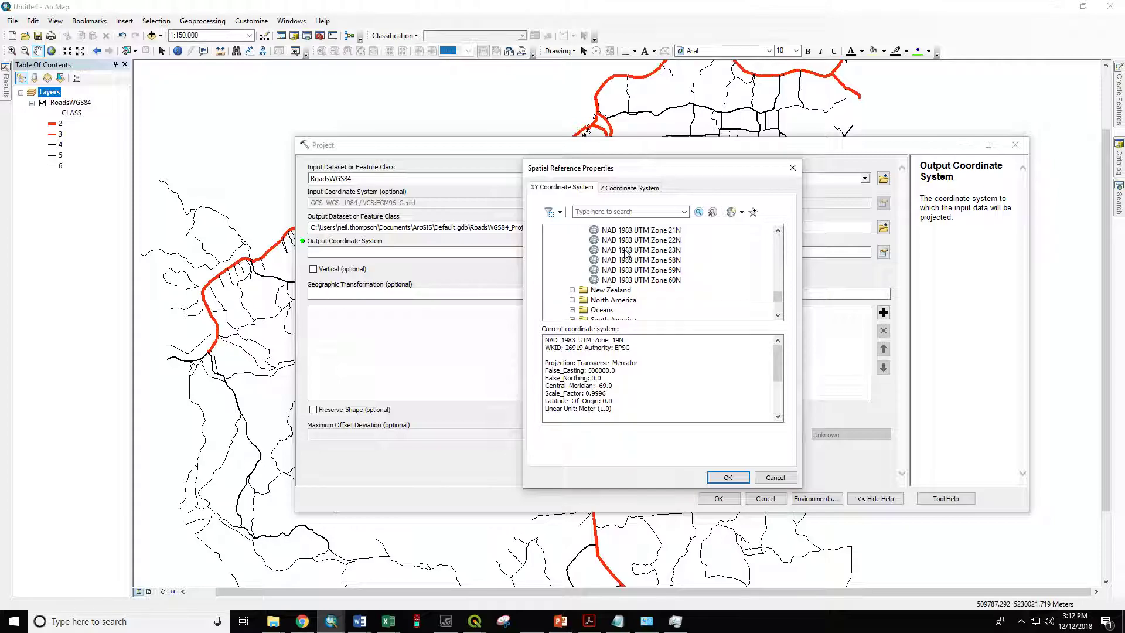
{"action": "scroll", "coordinate": [639, 284], "scroll_direction": "up", "scroll_amount": 5}
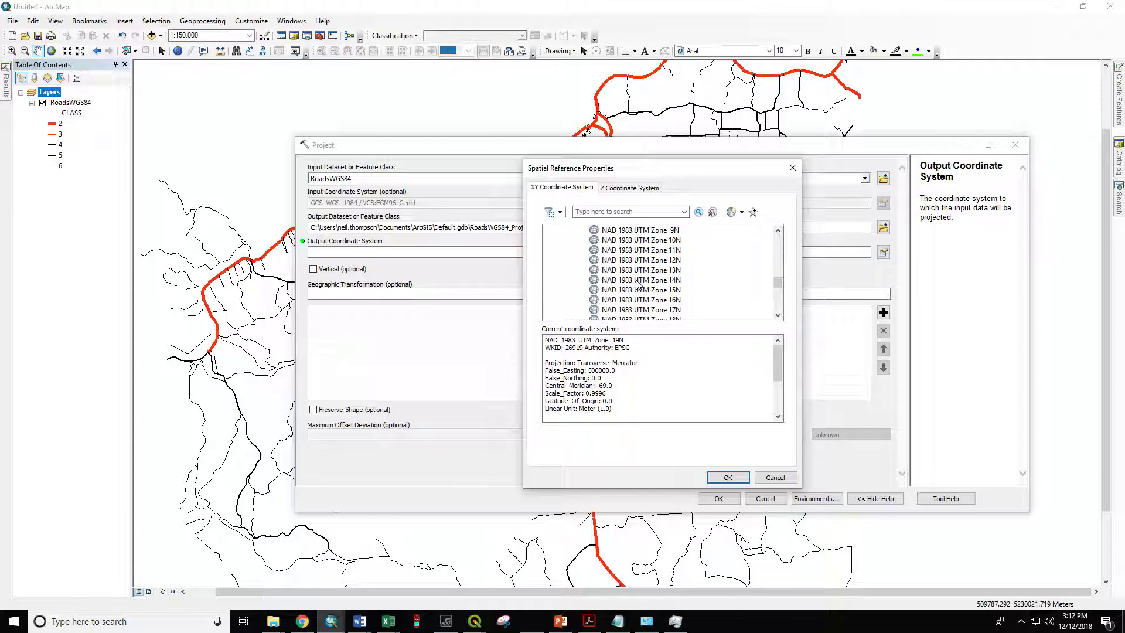
{"action": "scroll", "coordinate": [636, 285], "scroll_direction": "down", "scroll_amount": 5}
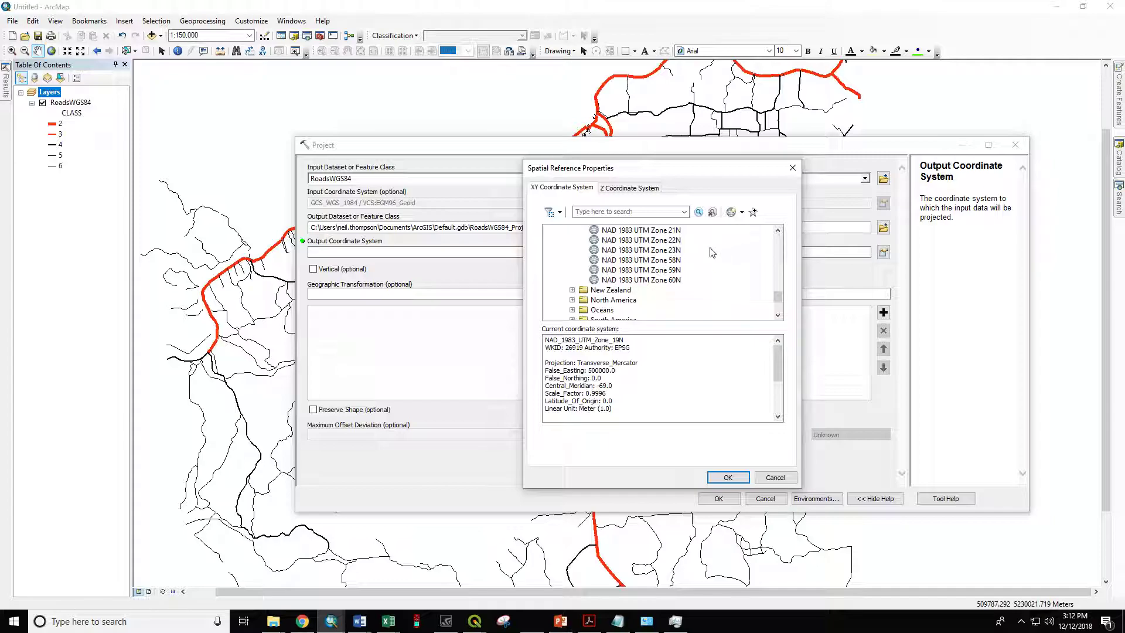
{"action": "scroll", "coordinate": [637, 265], "scroll_direction": "up", "scroll_amount": 2}
{"action": "scroll", "coordinate": [616, 258], "scroll_direction": "up", "scroll_amount": 8}
{"action": "scroll", "coordinate": [615, 276], "scroll_direction": "down", "scroll_amount": 2}
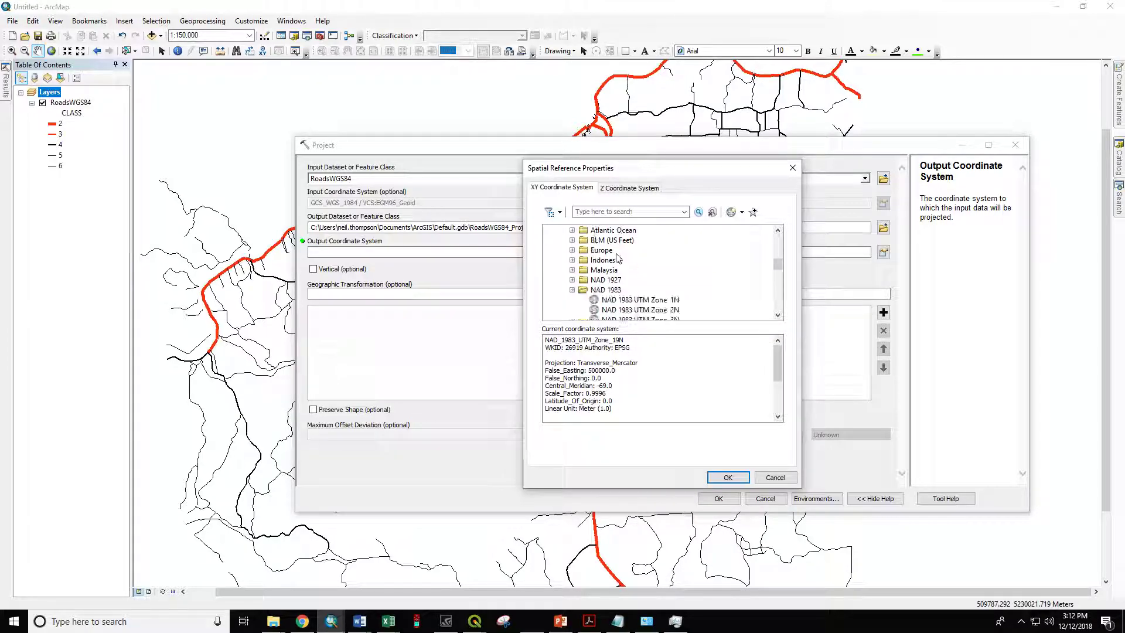
{"action": "left_click", "coordinate": [573, 289]}
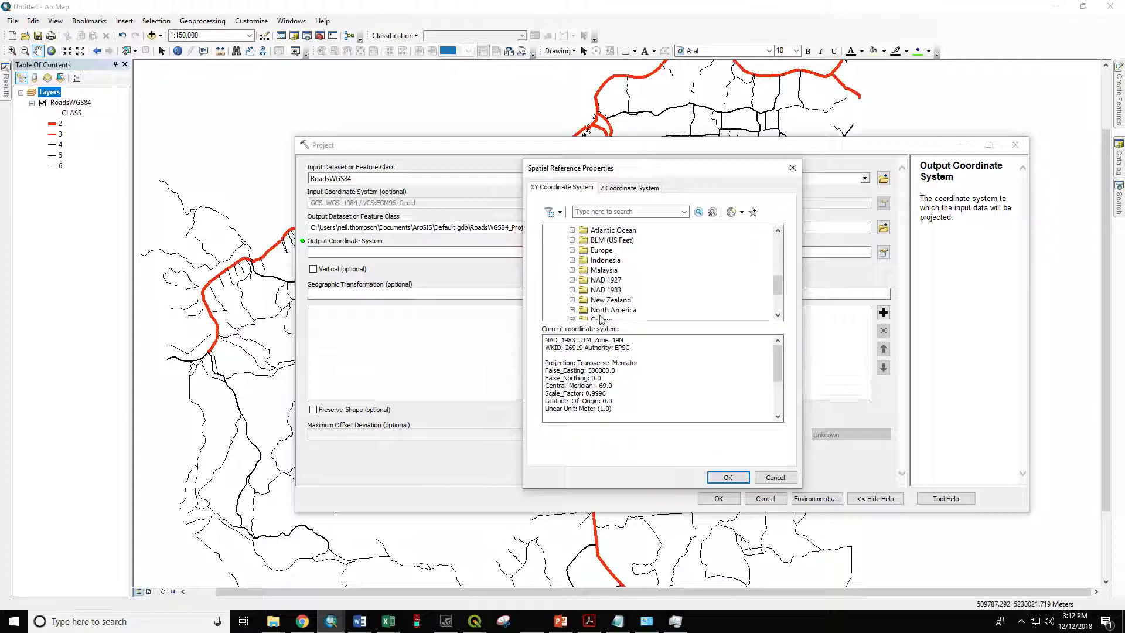
Step: Accept NAD_1983_UTM_Zone_19N as the output system and run the projection of RoadsWGS84 into Default.gdb
{"action": "left_click", "coordinate": [728, 478]}
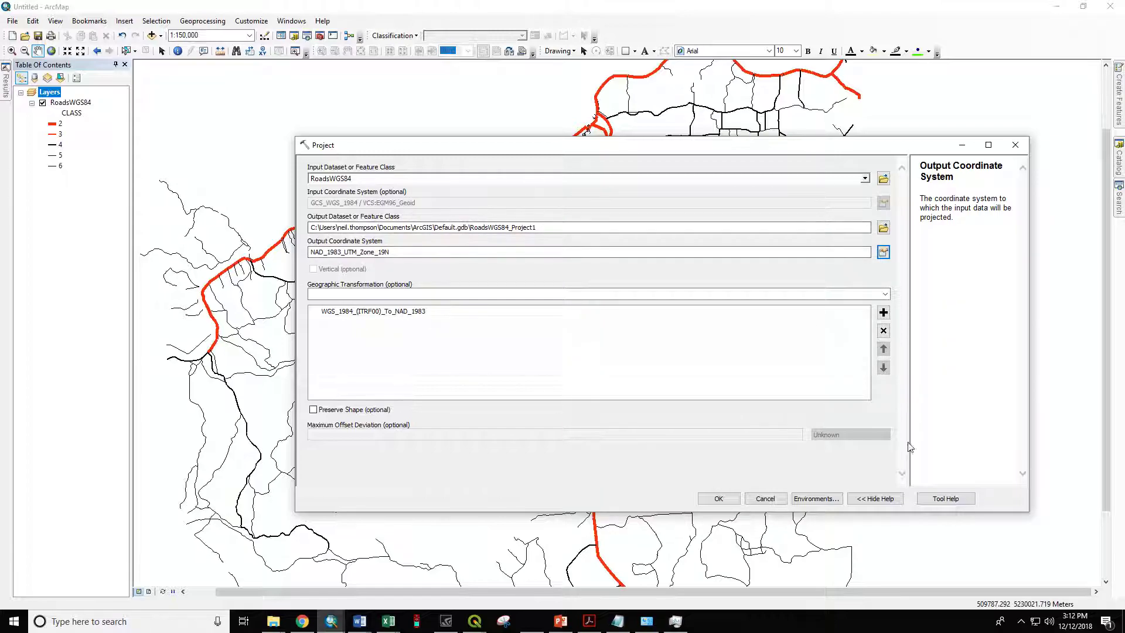
{"action": "left_click", "coordinate": [712, 503]}
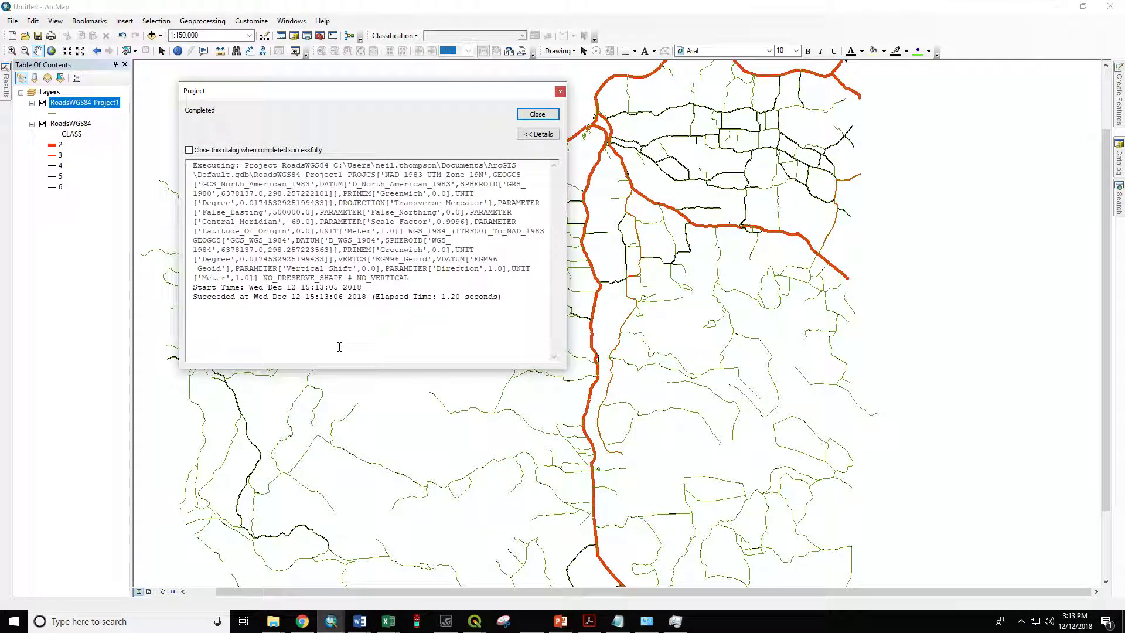
{"action": "left_click", "coordinate": [538, 114]}
Step: Hide the original RoadsWGS84 layer and check the reprojected layer's projected coordinate system in its source properties
{"action": "left_click", "coordinate": [42, 124]}
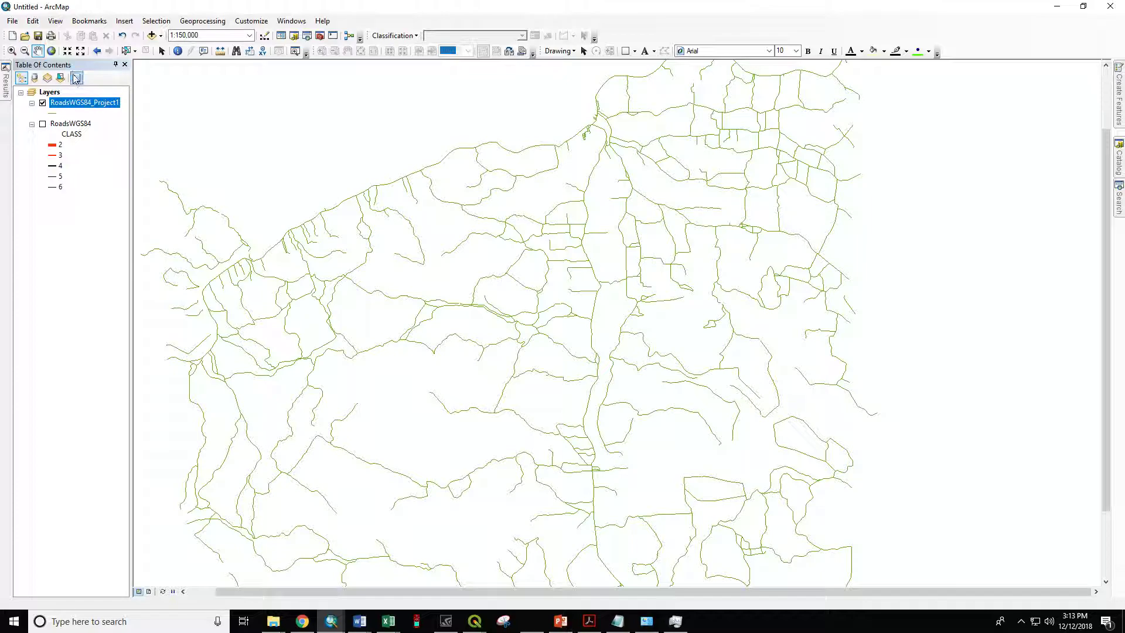
{"action": "right_click", "coordinate": [94, 106]}
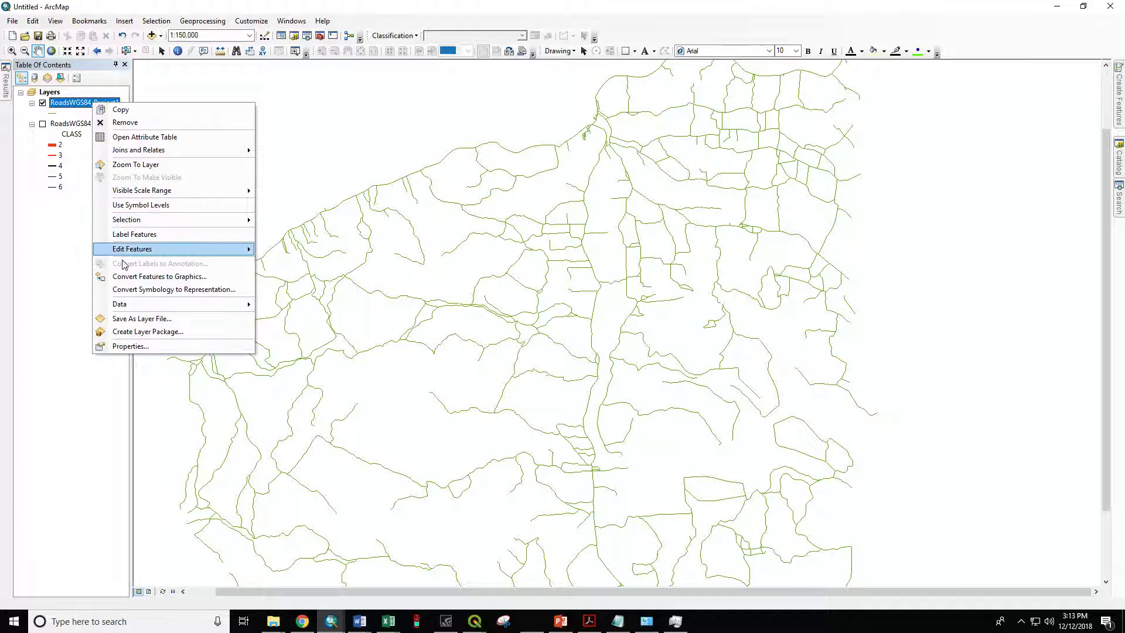
{"action": "left_click", "coordinate": [134, 343]}
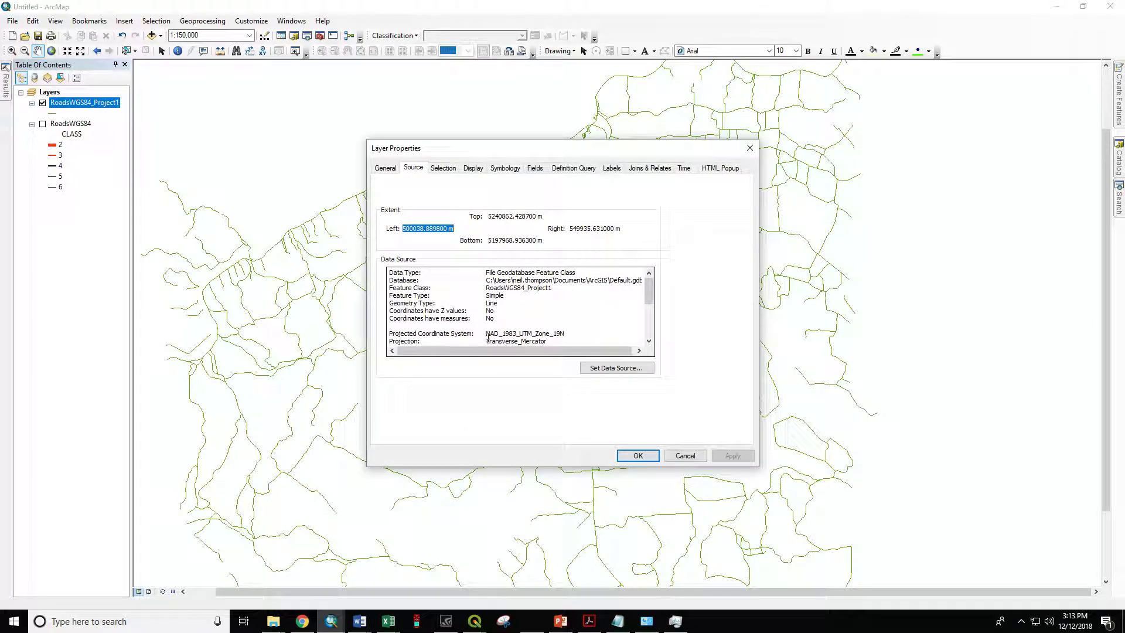
{"action": "left_click_drag", "start_coordinate": [486, 334], "coordinate": [561, 334]}
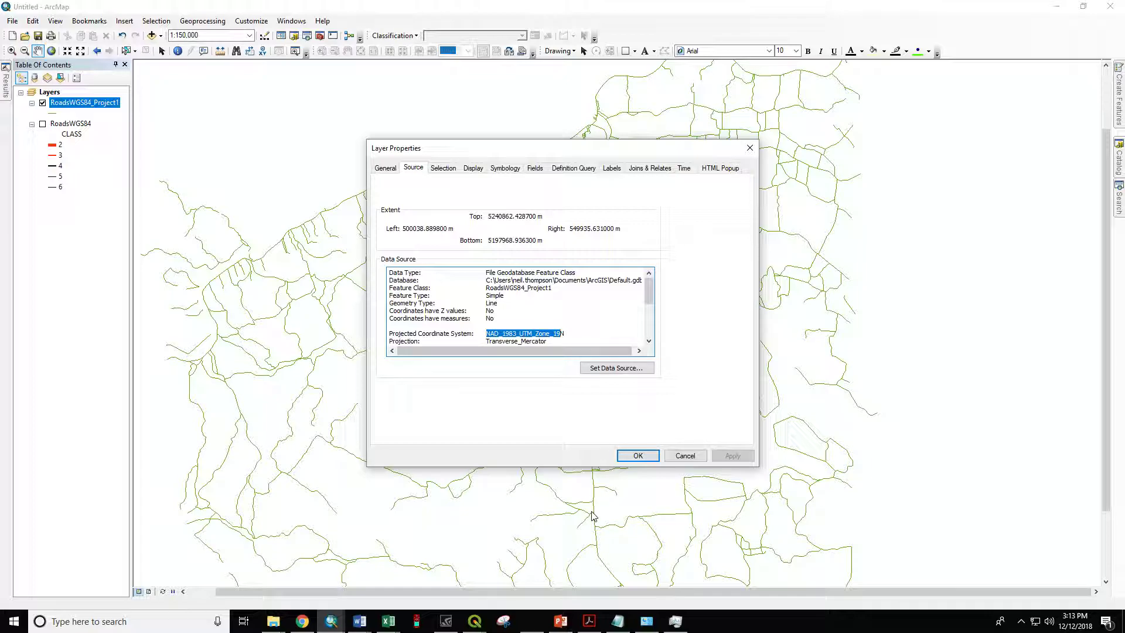
{"action": "left_click", "coordinate": [637, 456]}
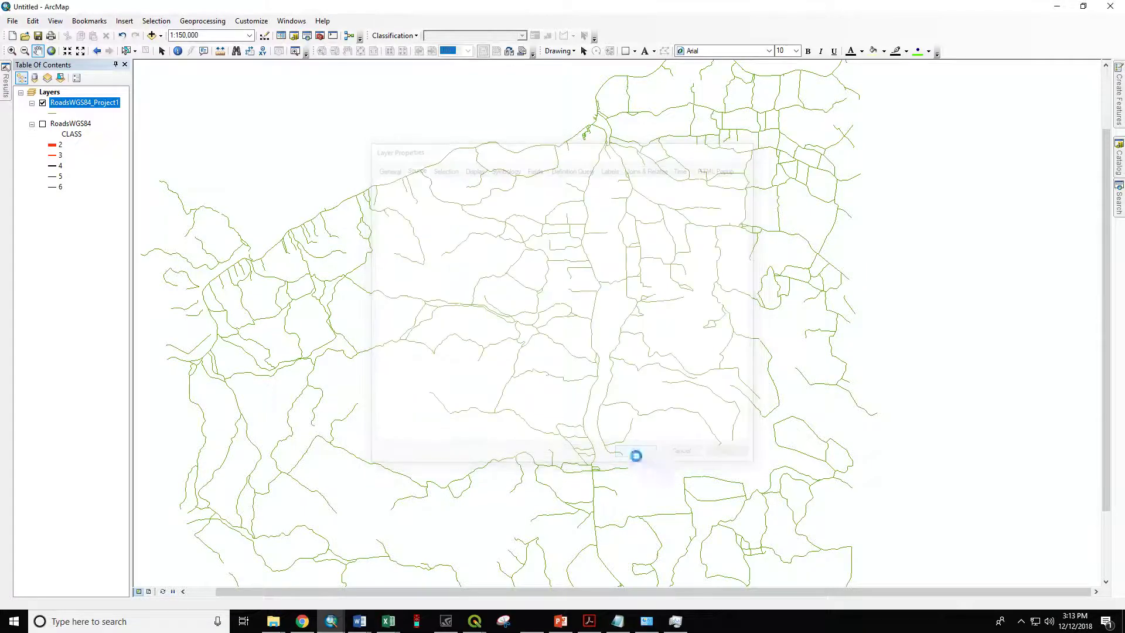
Step: Set the data frame's coordinate system to NAD_1983_UTM_Zone_19N, using it despite the differing geographic coordinate system
{"action": "right_click", "coordinate": [47, 93]}
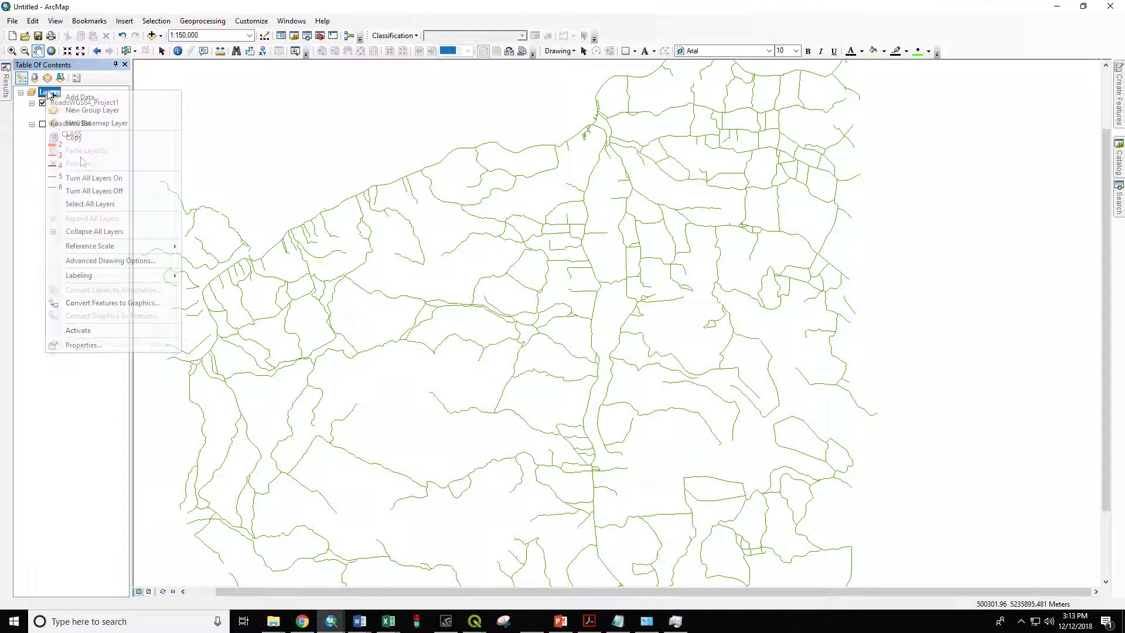
{"action": "left_click", "coordinate": [100, 345]}
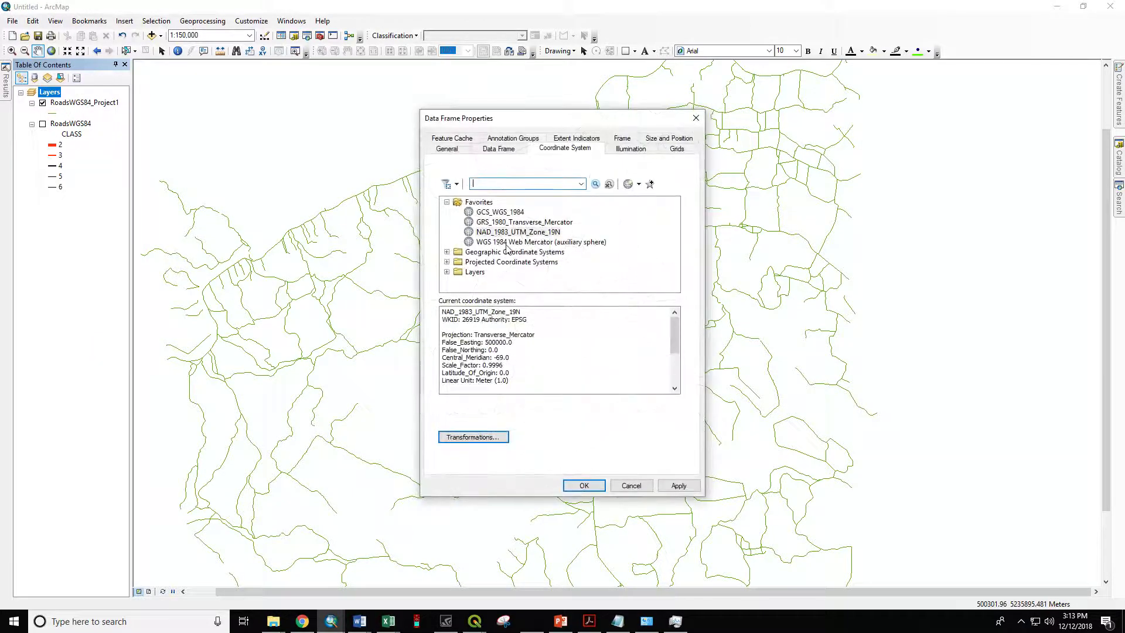
{"action": "left_click", "coordinate": [502, 232]}
{"action": "left_click", "coordinate": [576, 487]}
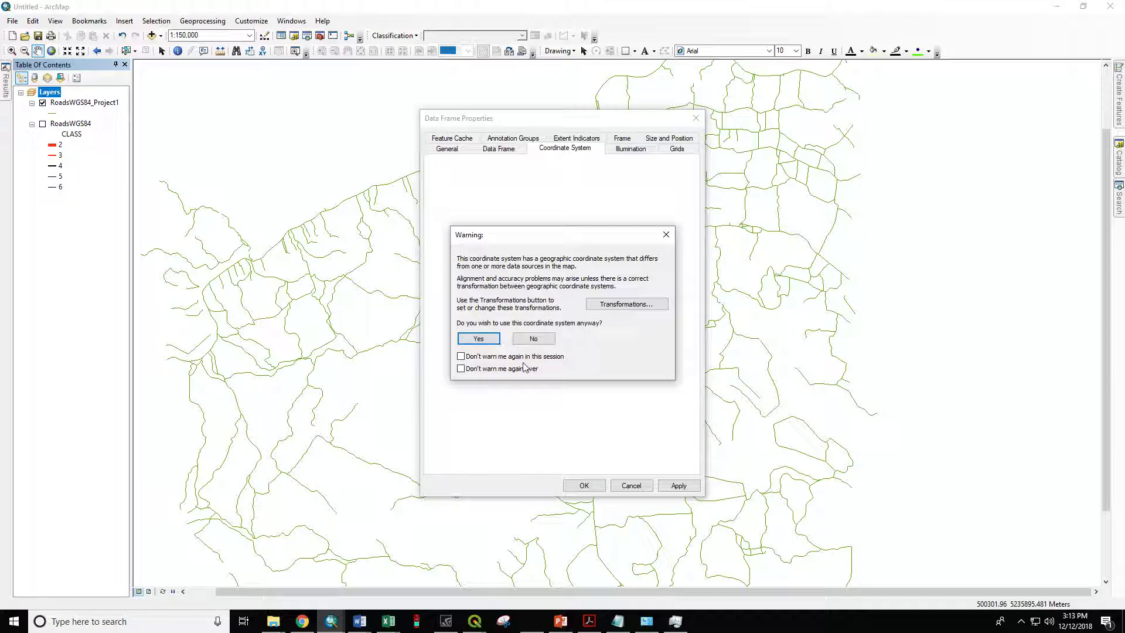
{"action": "left_click", "coordinate": [479, 339]}
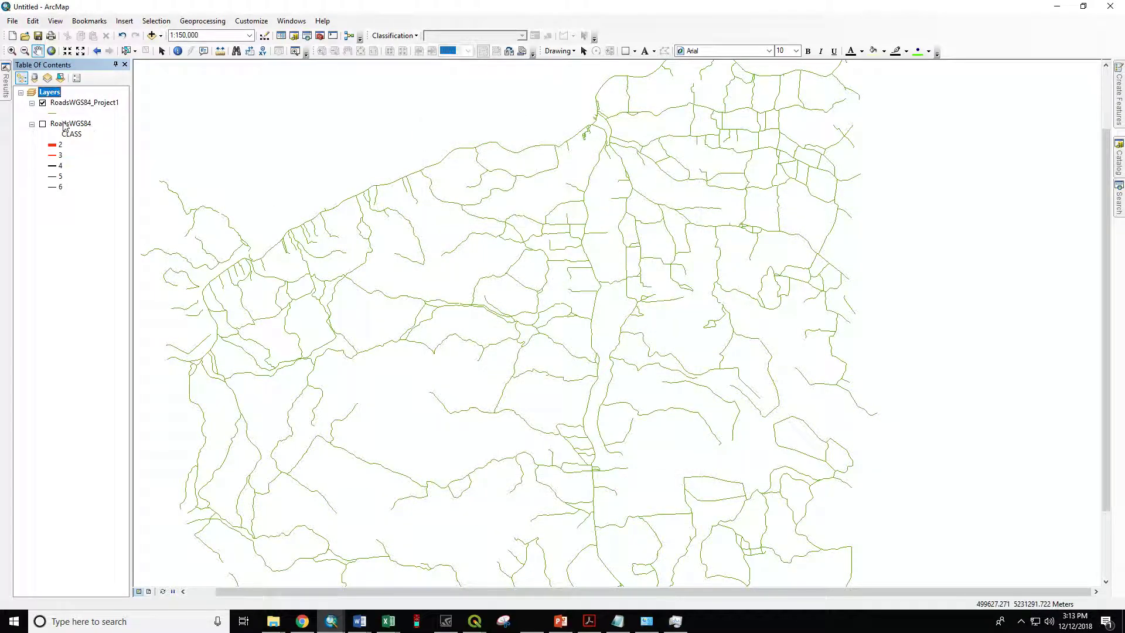
Step: Remove the original RoadsWGS84 layer from the map and reapply NAD_1983_UTM_Zone_19N as the data frame's coordinate system
{"action": "right_click", "coordinate": [64, 126]}
{"action": "left_click", "coordinate": [88, 141]}
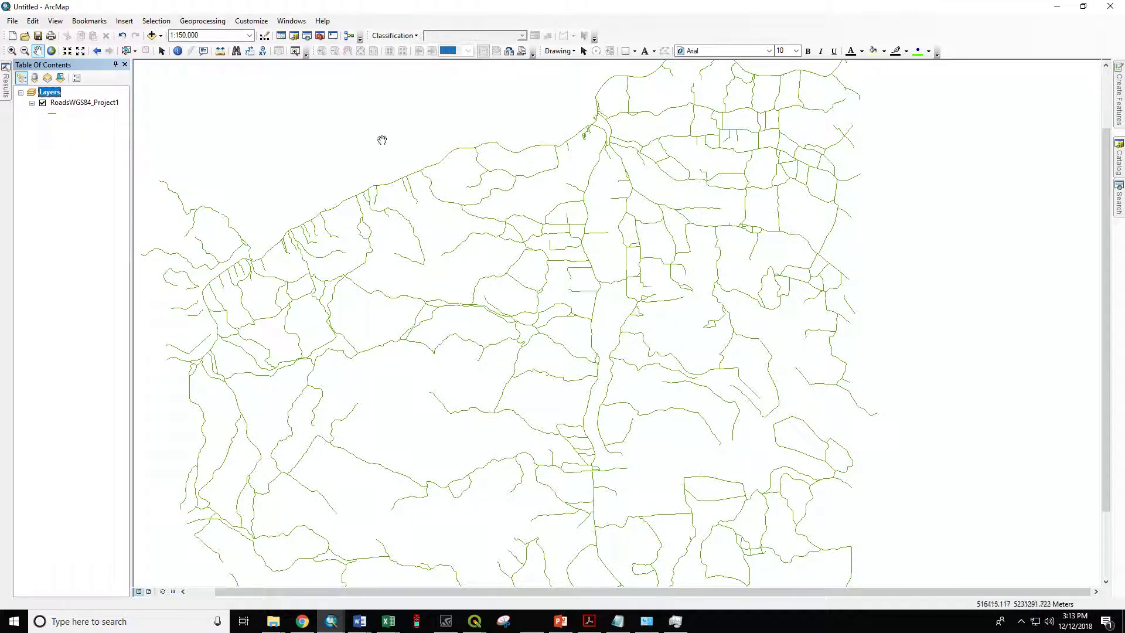
{"action": "right_click", "coordinate": [52, 96]}
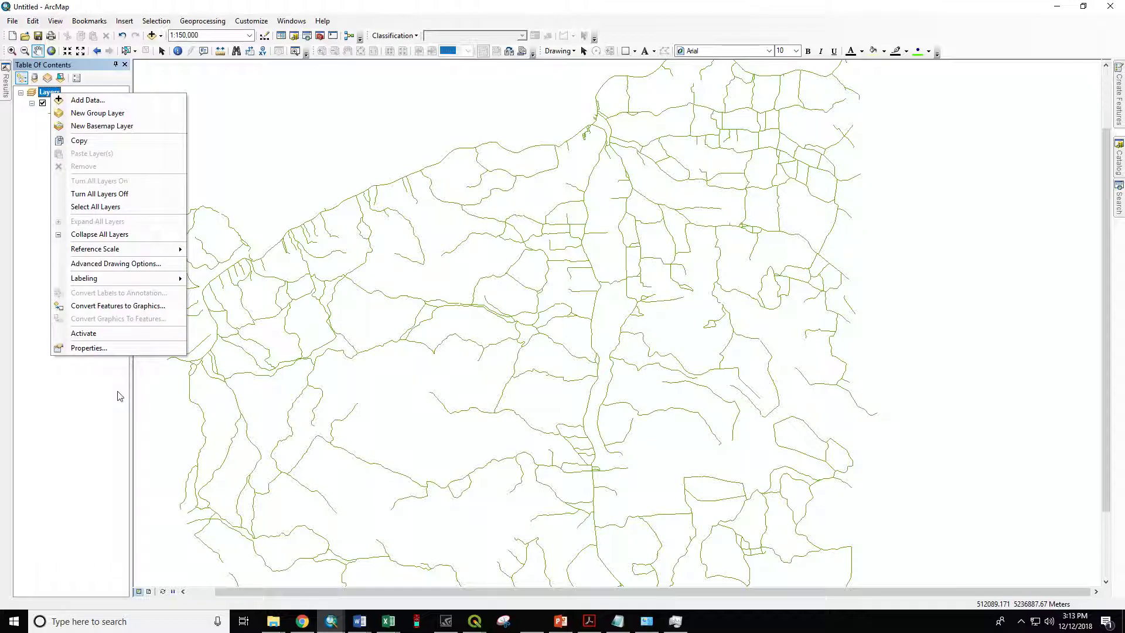
{"action": "left_click", "coordinate": [117, 349]}
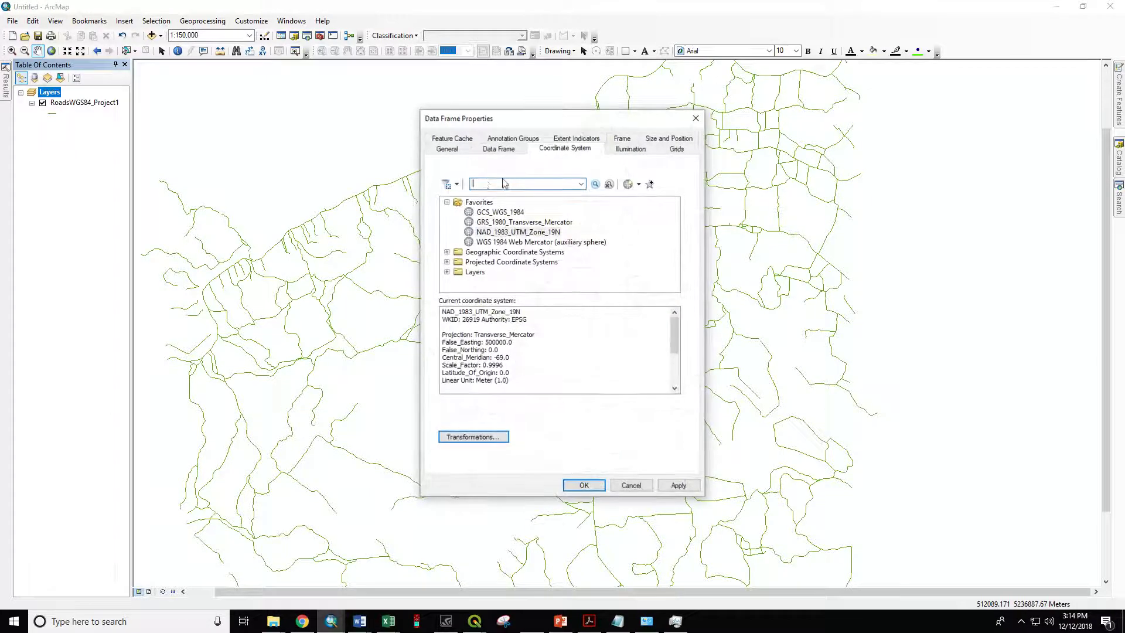
{"action": "left_click", "coordinate": [498, 232]}
{"action": "left_click", "coordinate": [579, 486]}
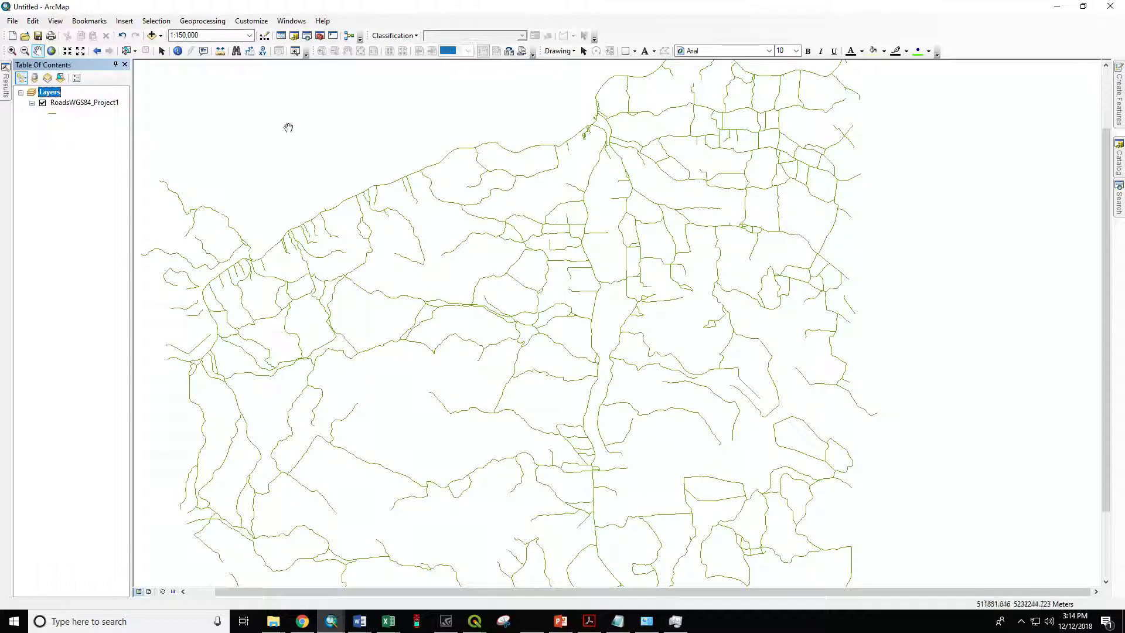
{"action": "left_click", "coordinate": [61, 103]}
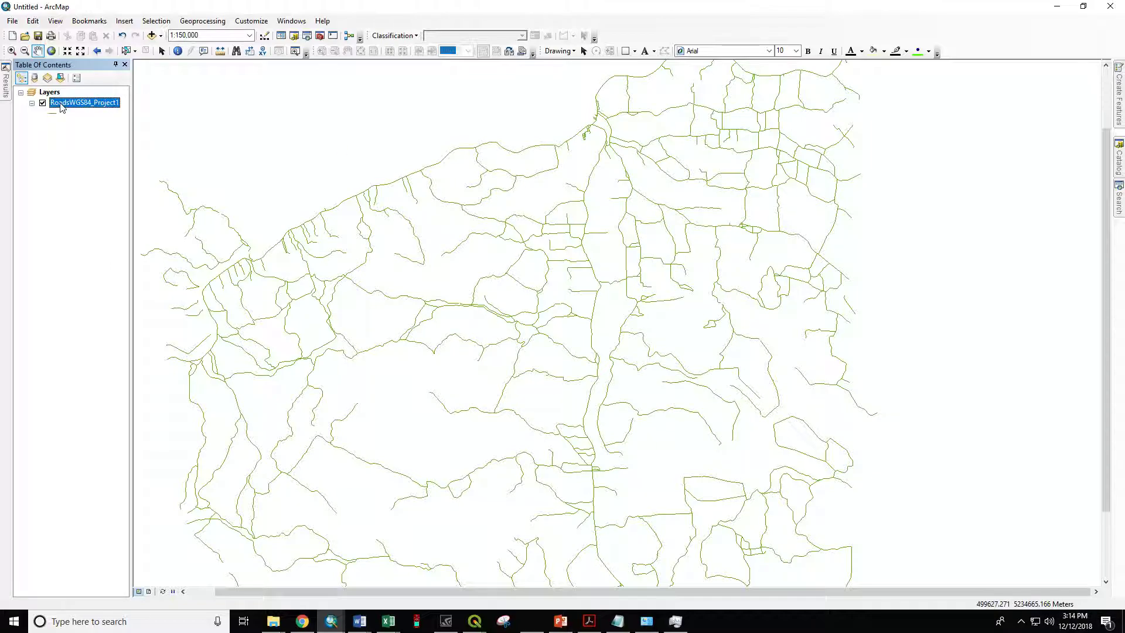
{"action": "left_click", "coordinate": [46, 94]}
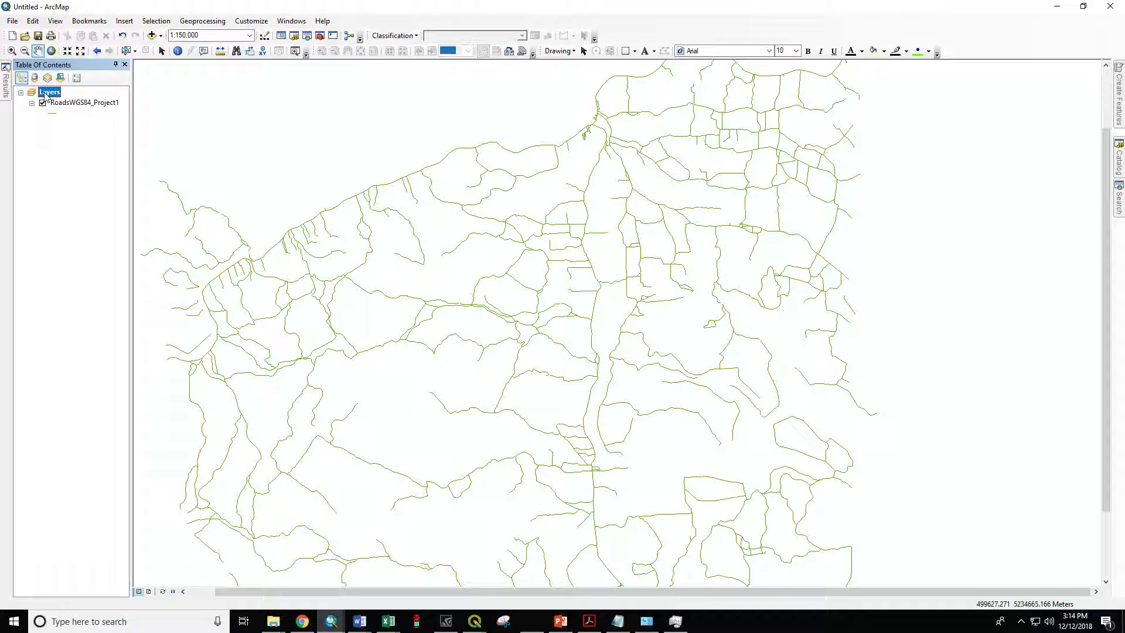
{"action": "key", "text": "alt"}
{"action": "left_click", "coordinate": [37, 120]}
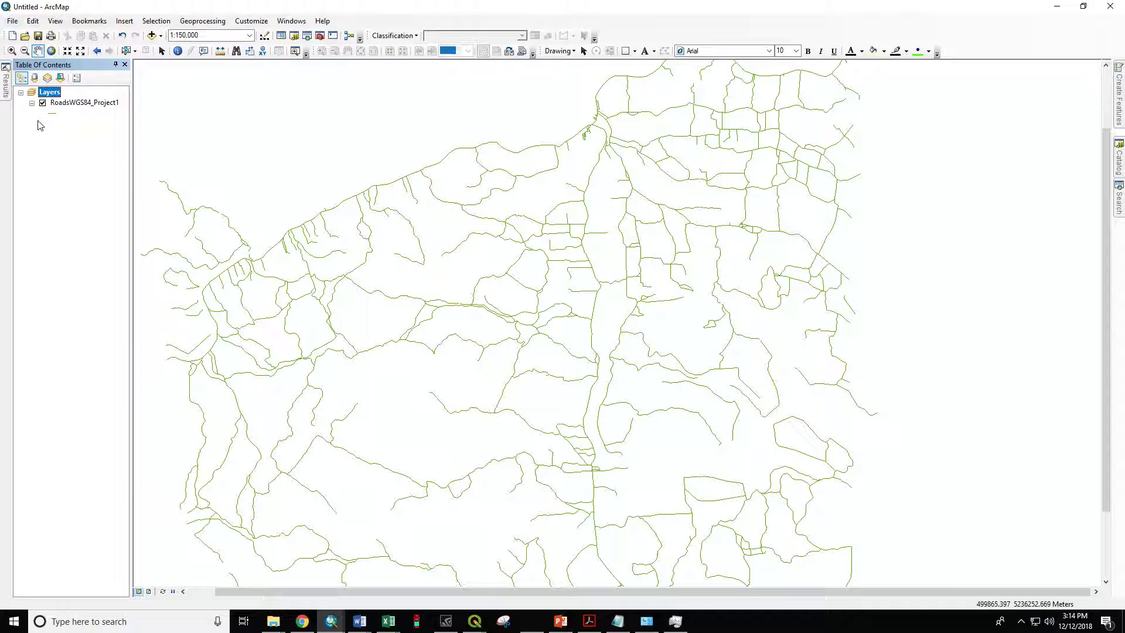